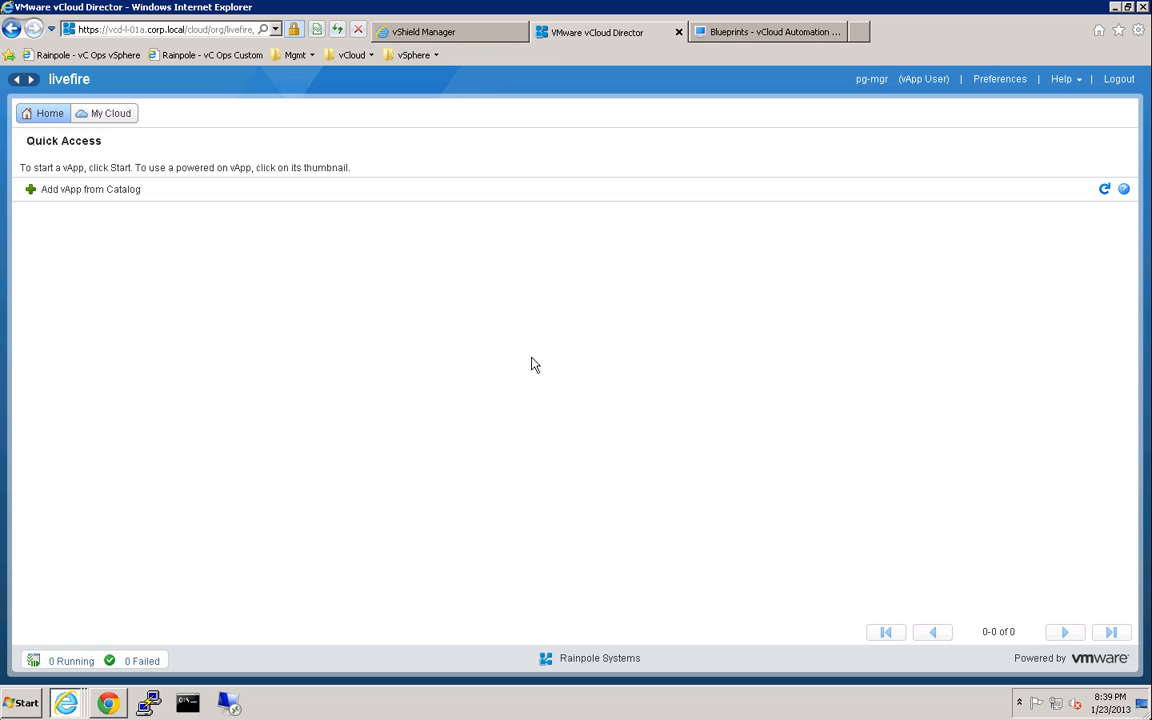
Start a new vApp from the vcns-app-v2 catalog template, keeping the default name and leases.
click(123, 190)
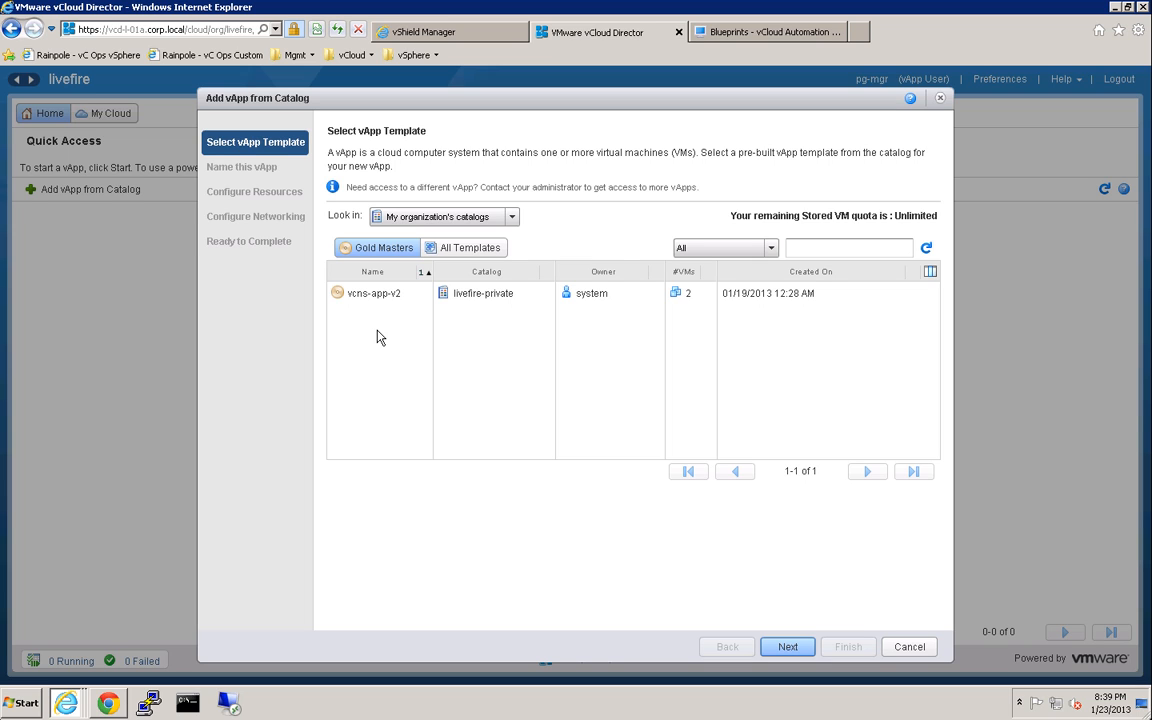
click(379, 295)
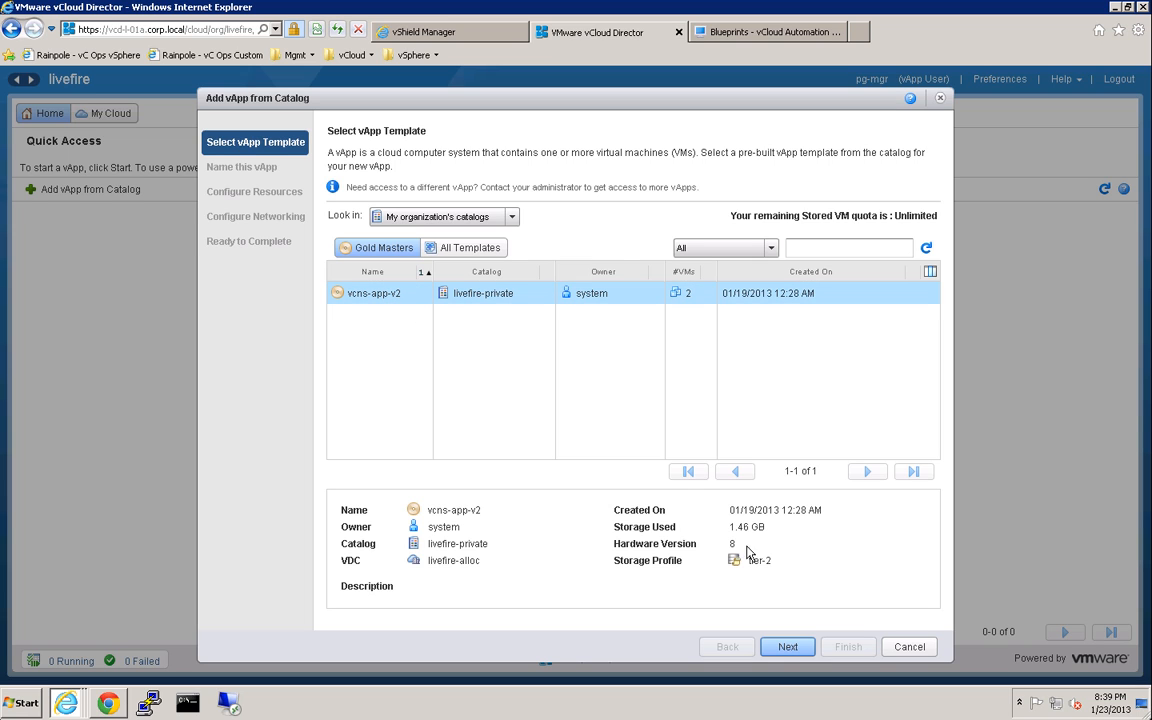
click(786, 647)
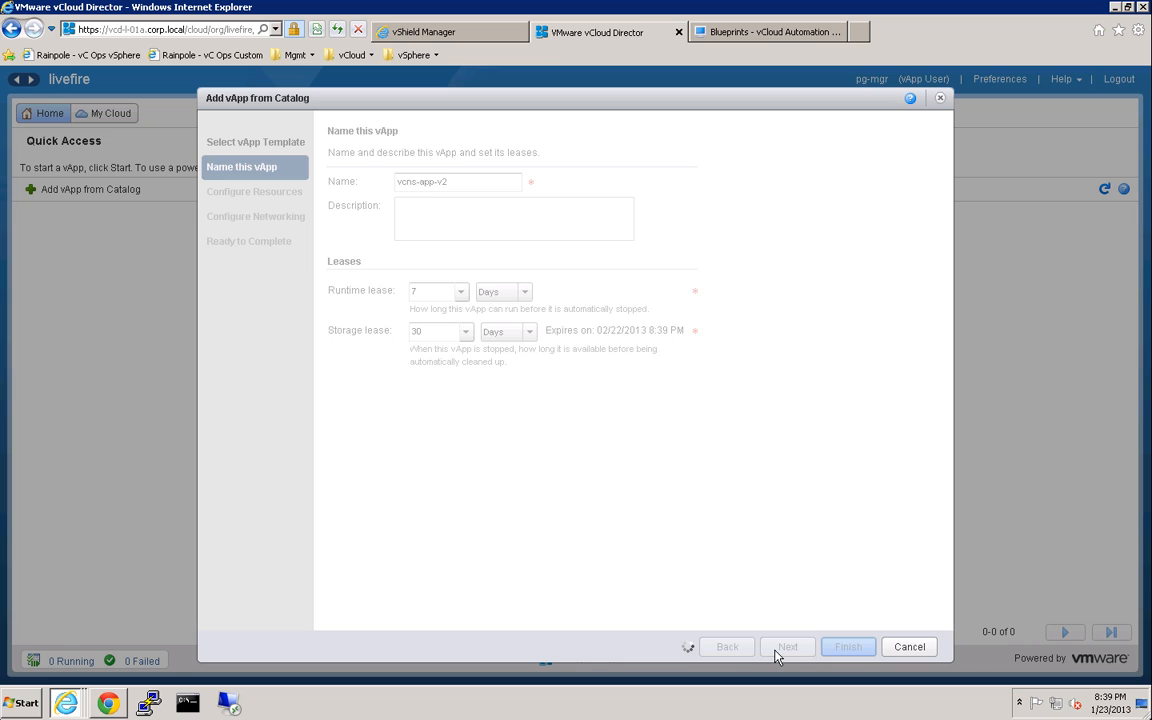
click(778, 650)
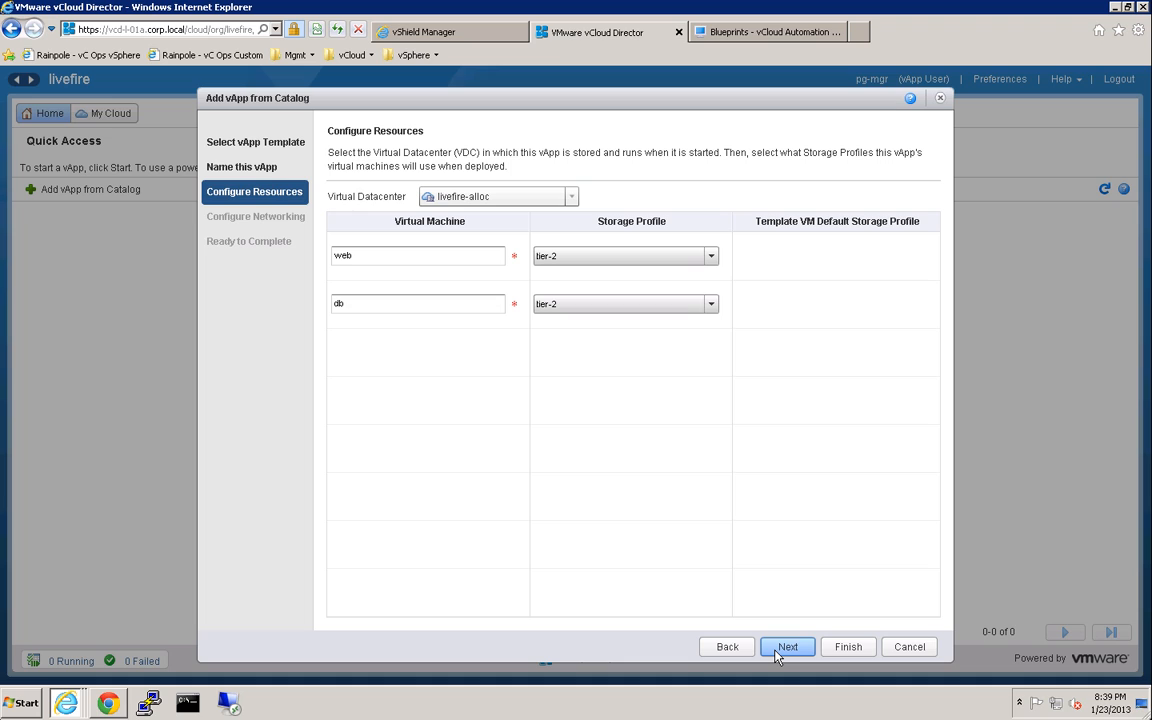
Put db on tier-1 storage, connect web and db NIC 0 to livefire-external, and finish.
click(697, 312)
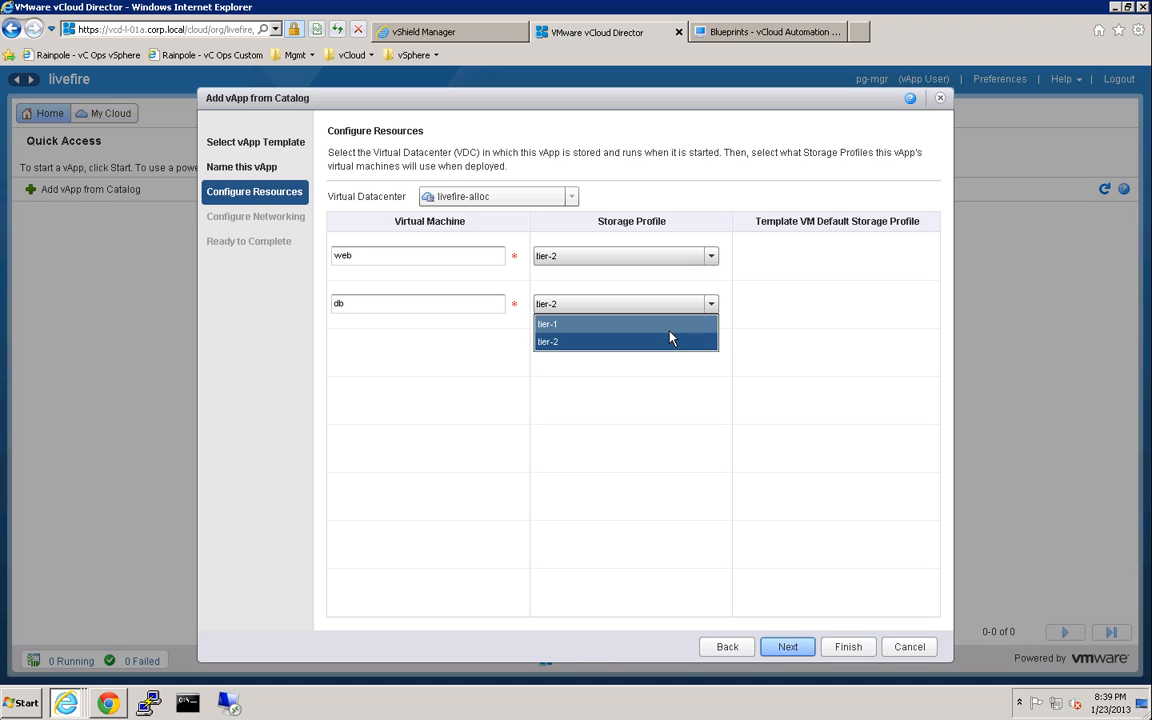
click(670, 324)
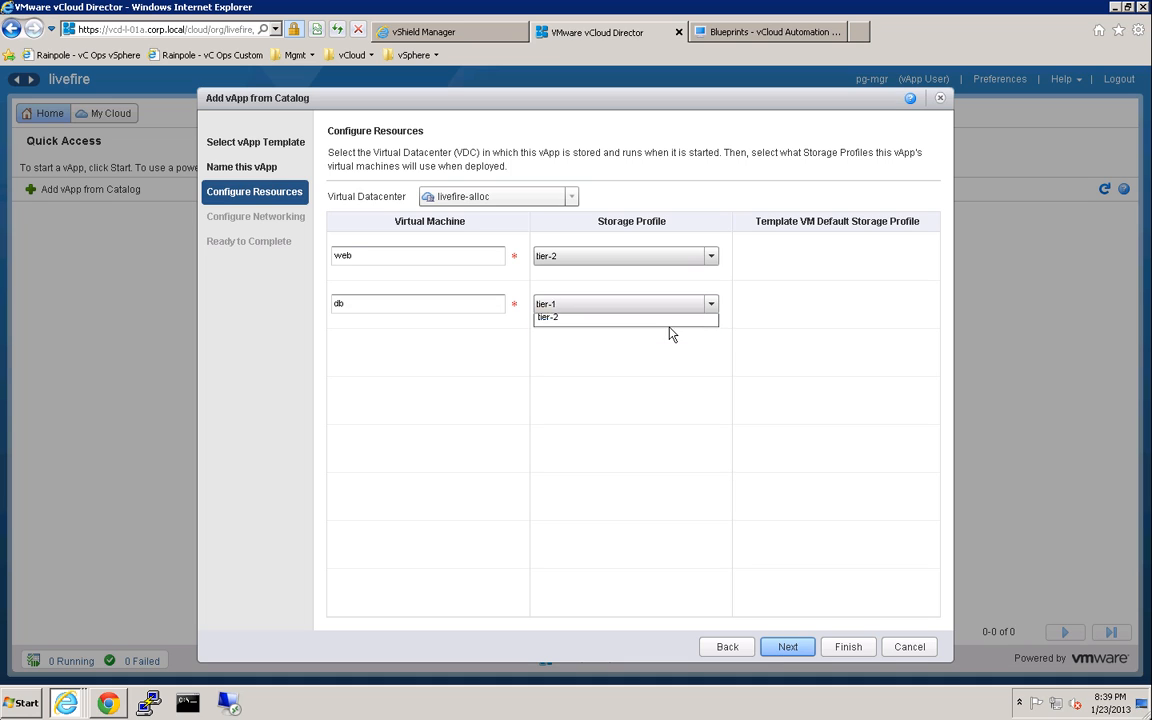
click(788, 647)
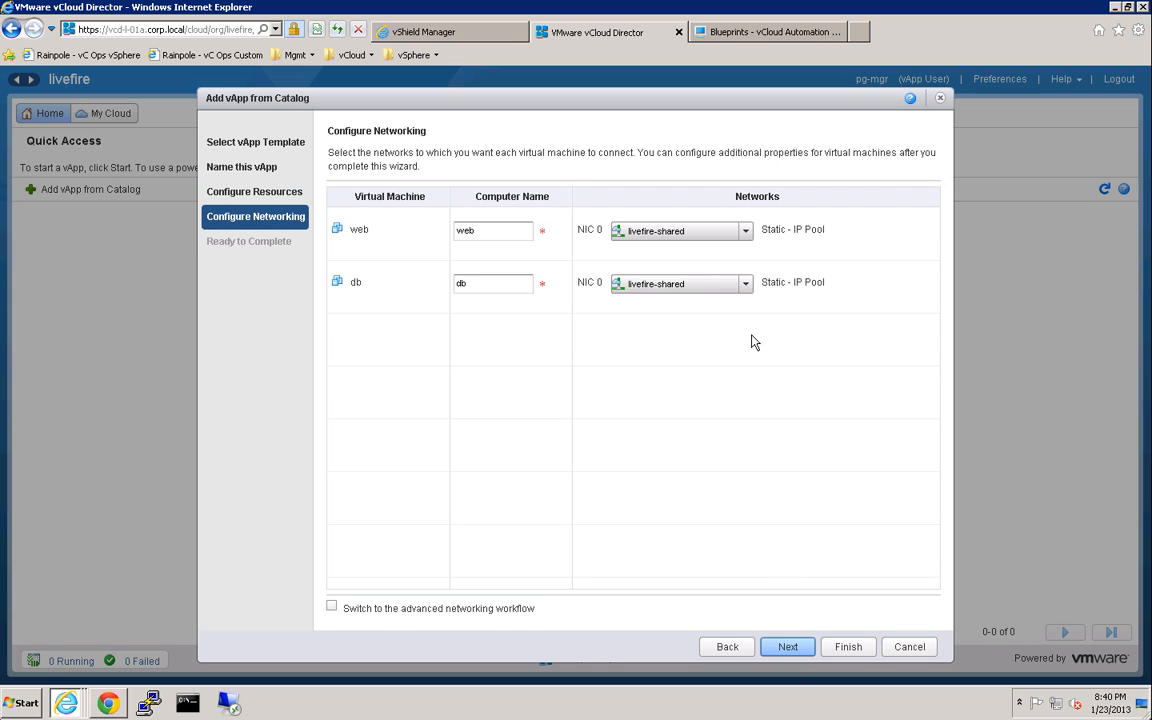
click(717, 231)
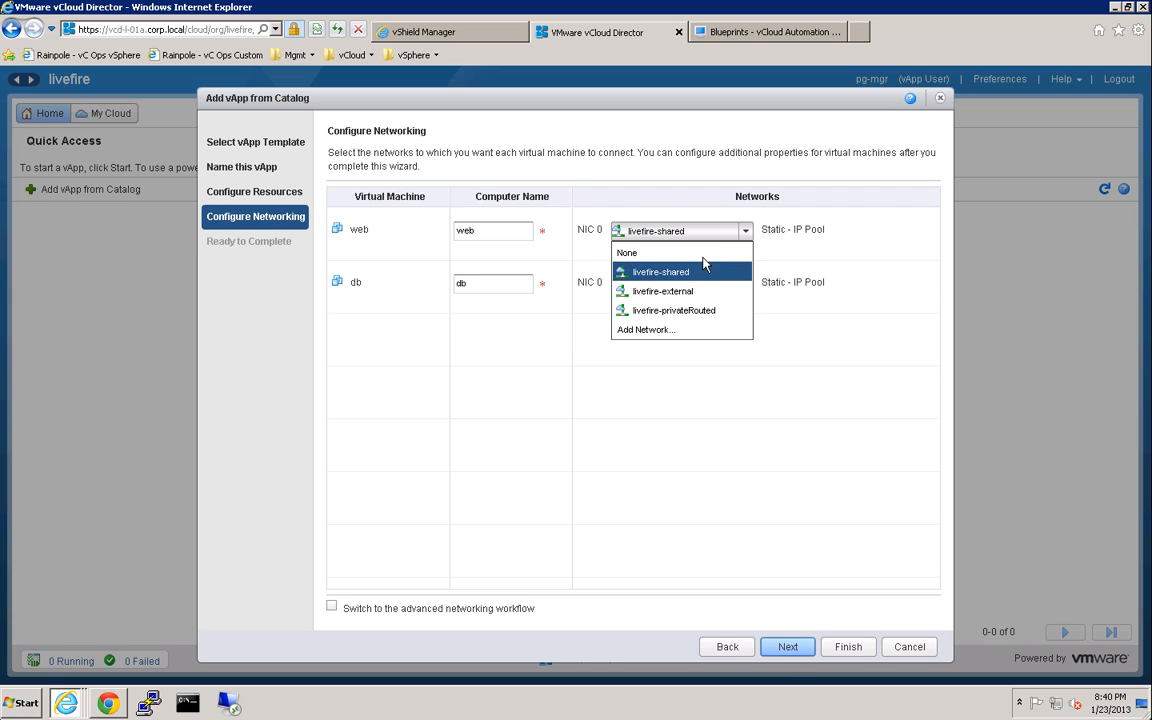
click(678, 293)
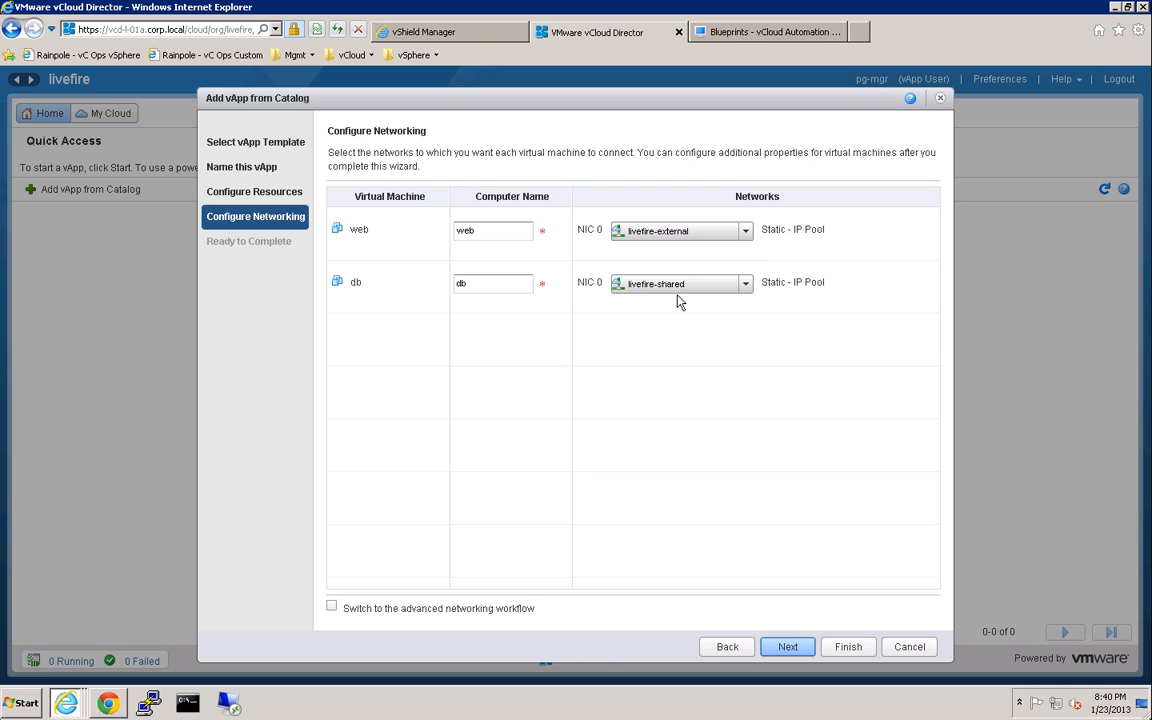
click(689, 289)
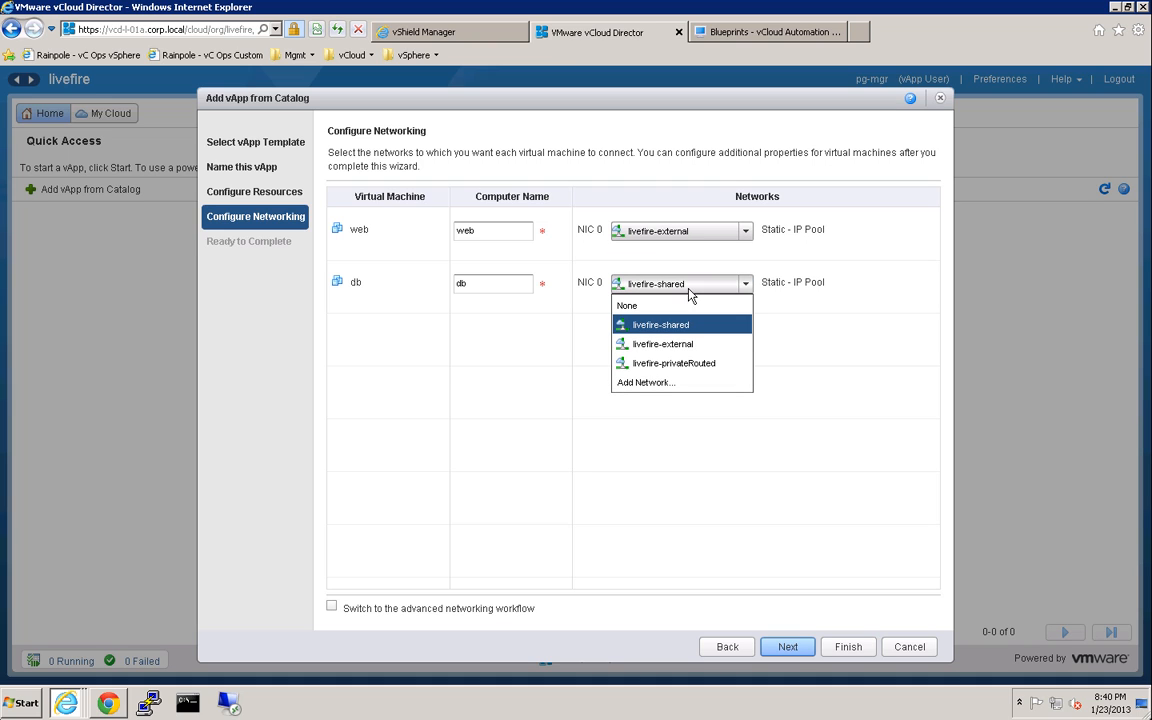
click(686, 348)
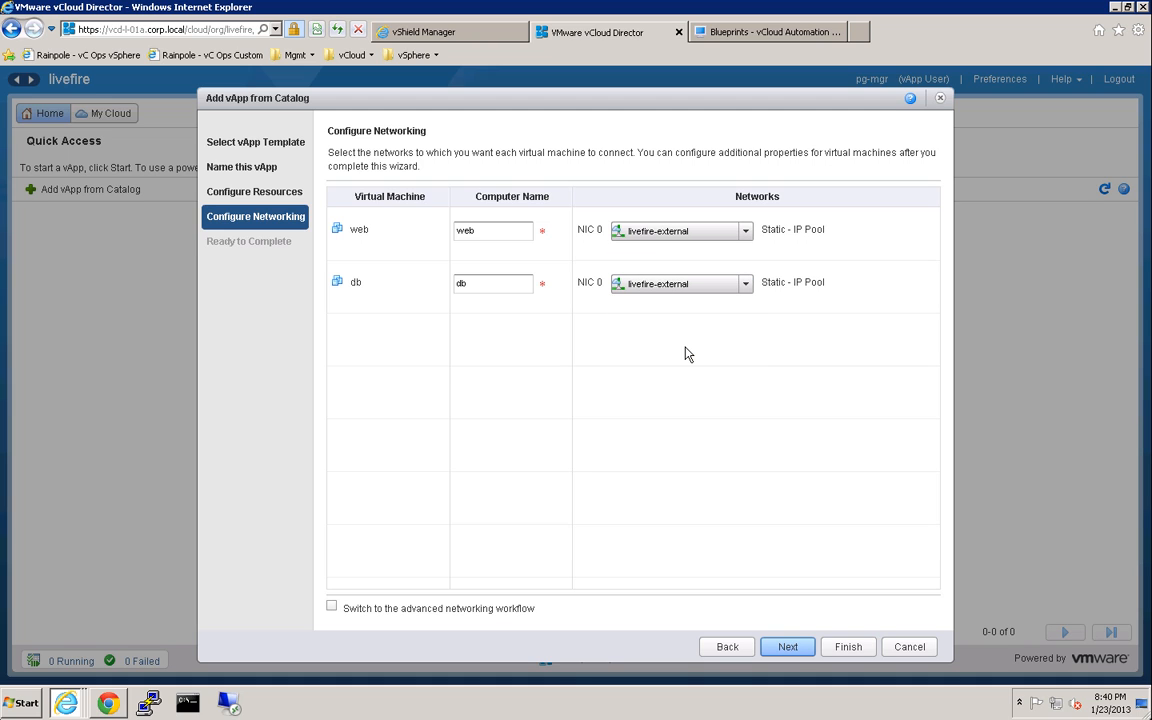
click(788, 647)
click(858, 646)
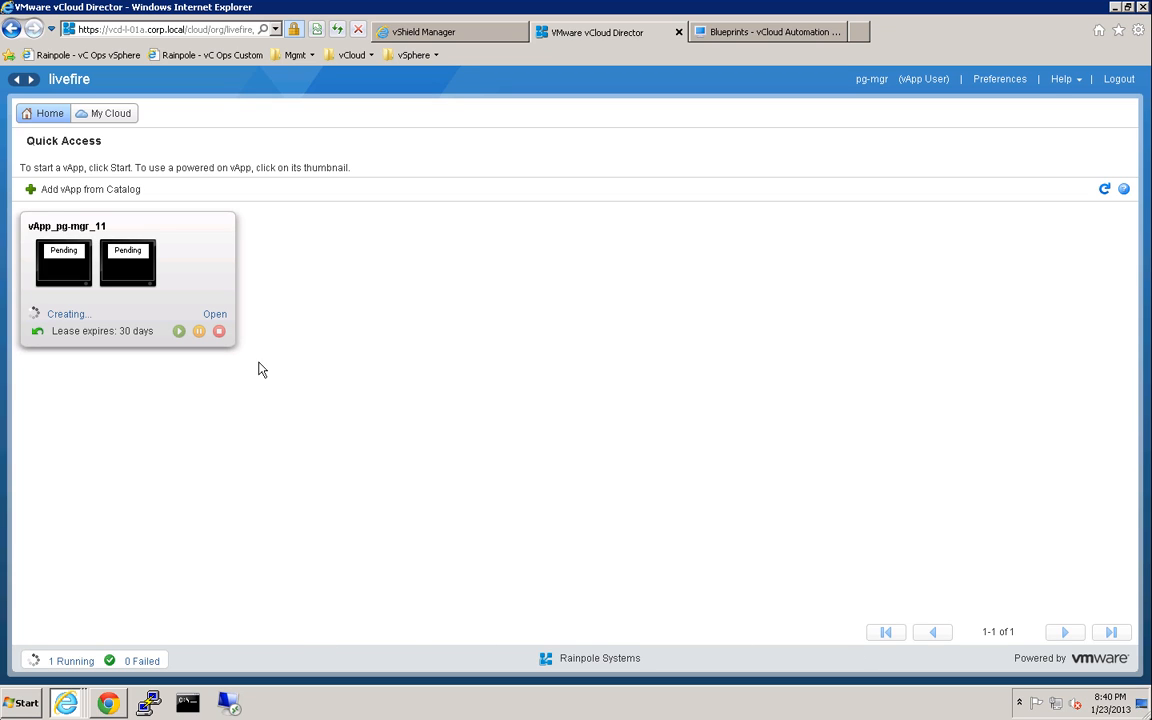
Open vApp_pg-mgr_11 to view its diagram with db and web on livefire-external.
click(222, 318)
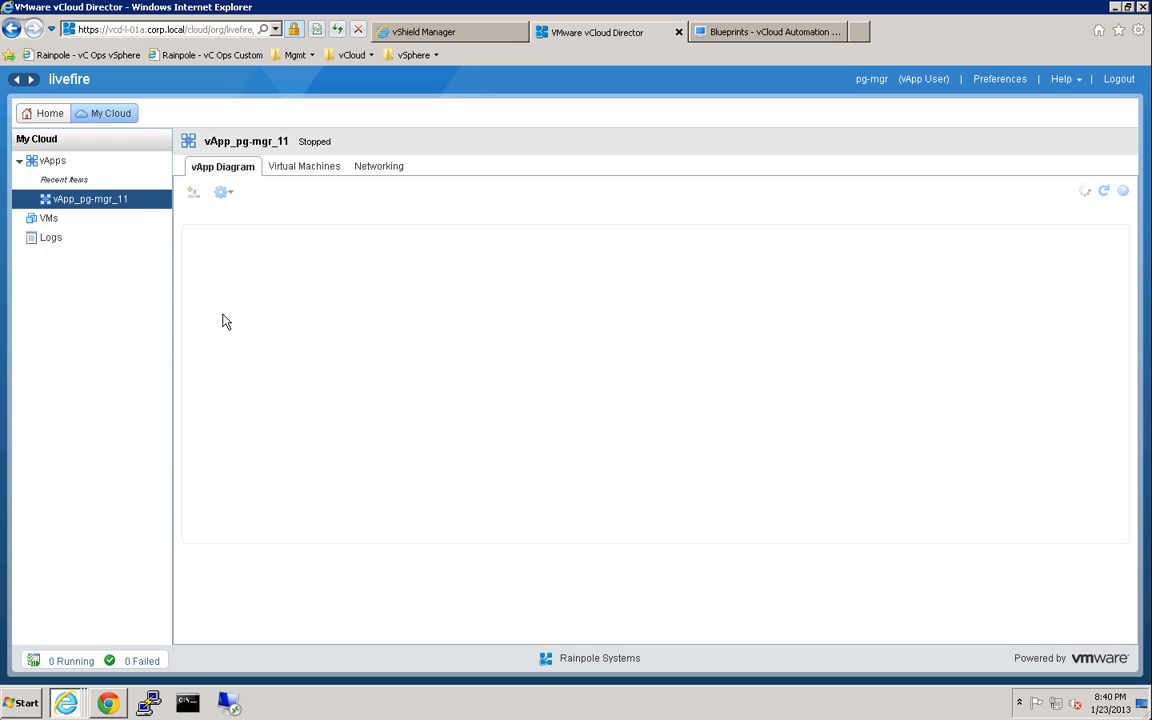
List the vApp's VMs and check db's metadata shows vcns-app-sg = db, closing without changes.
click(302, 168)
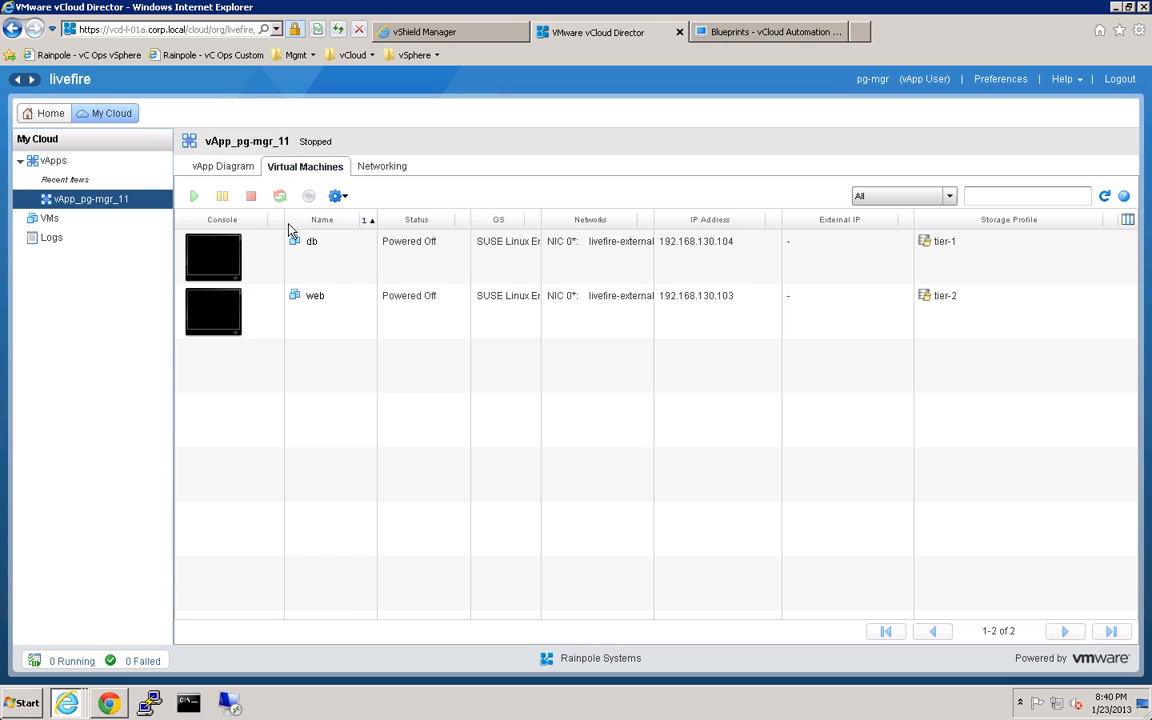
right_click(268, 258)
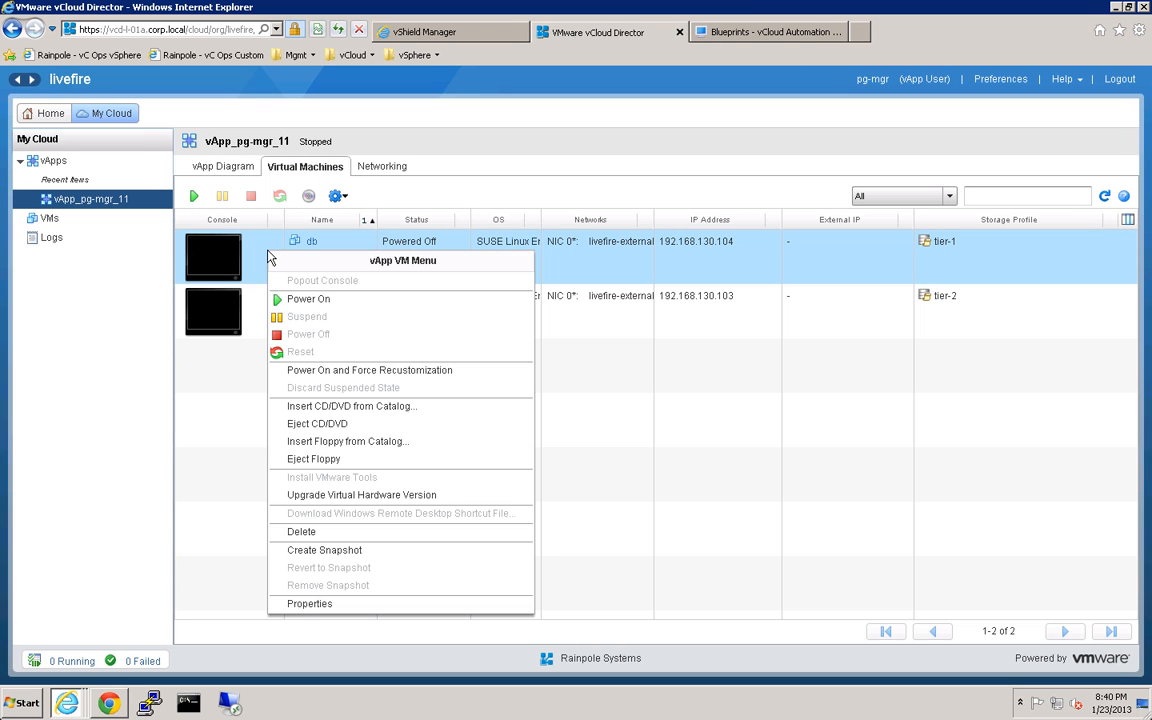
click(340, 606)
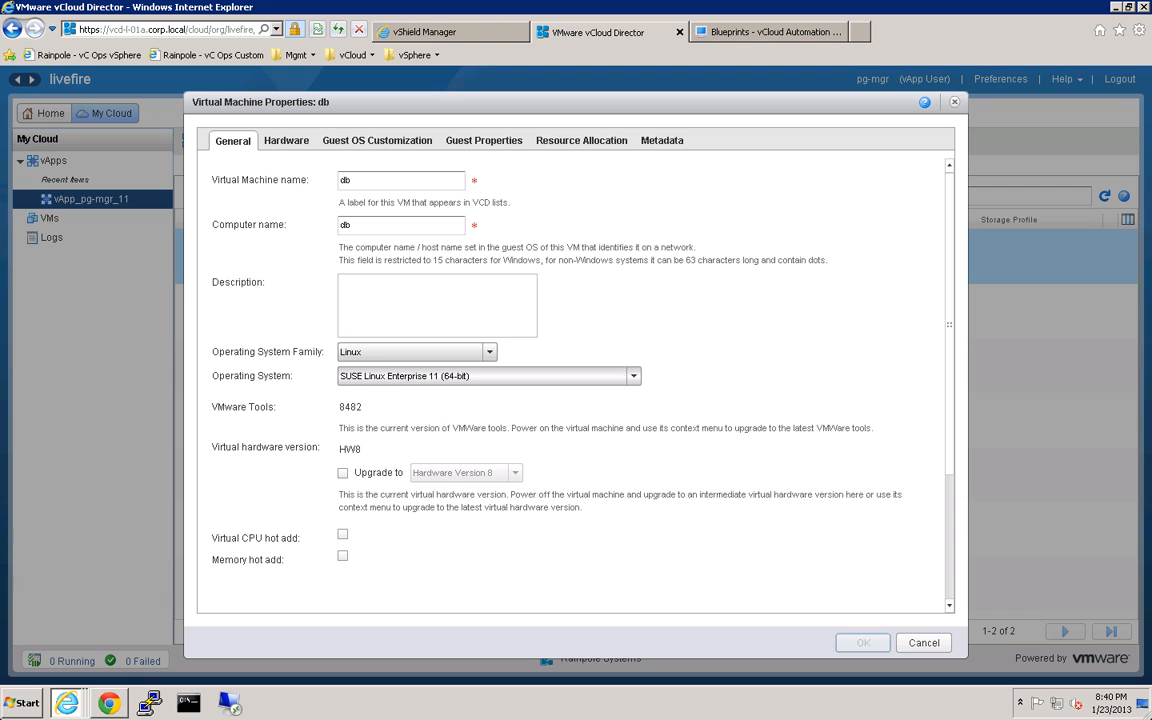
click(659, 146)
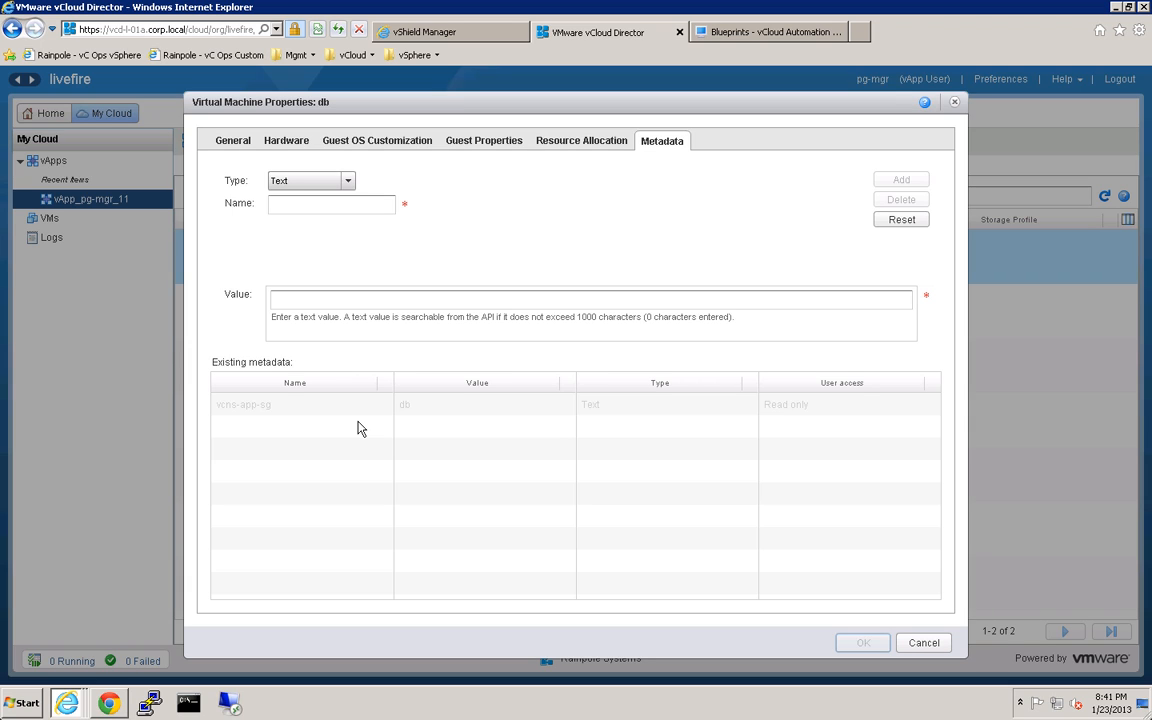
click(935, 645)
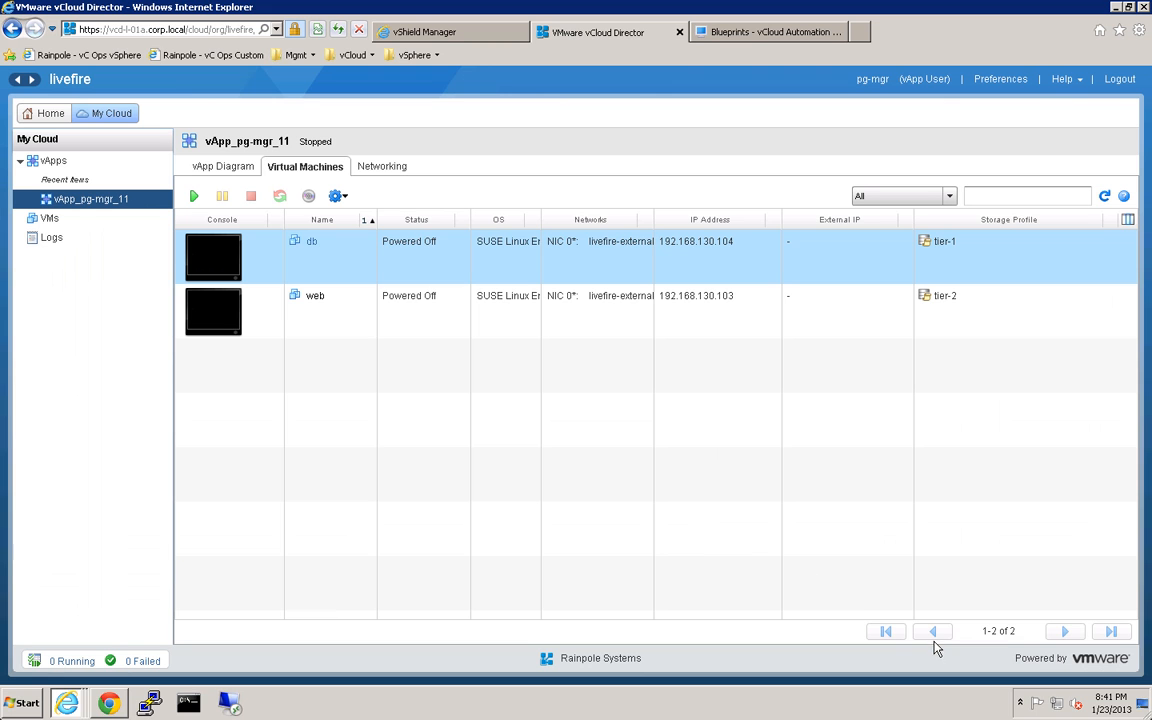
Check web's metadata shows vcns-app-sg = web, cancel, and return to the Home page.
right_click(323, 317)
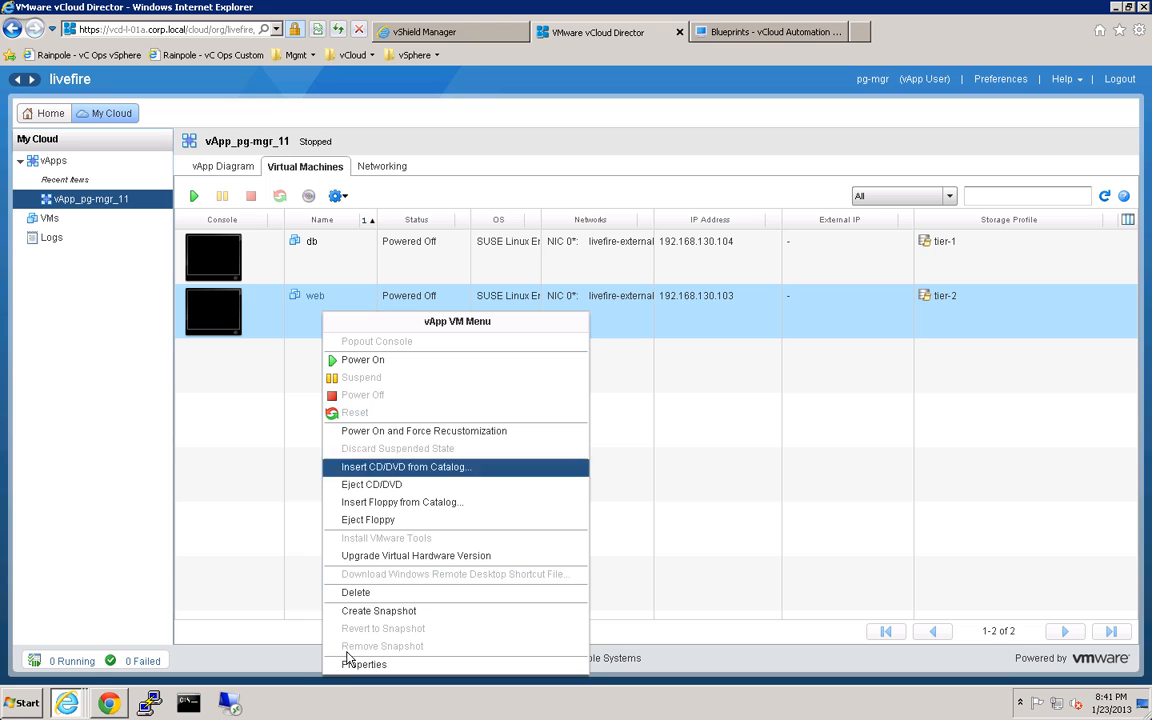
click(336, 665)
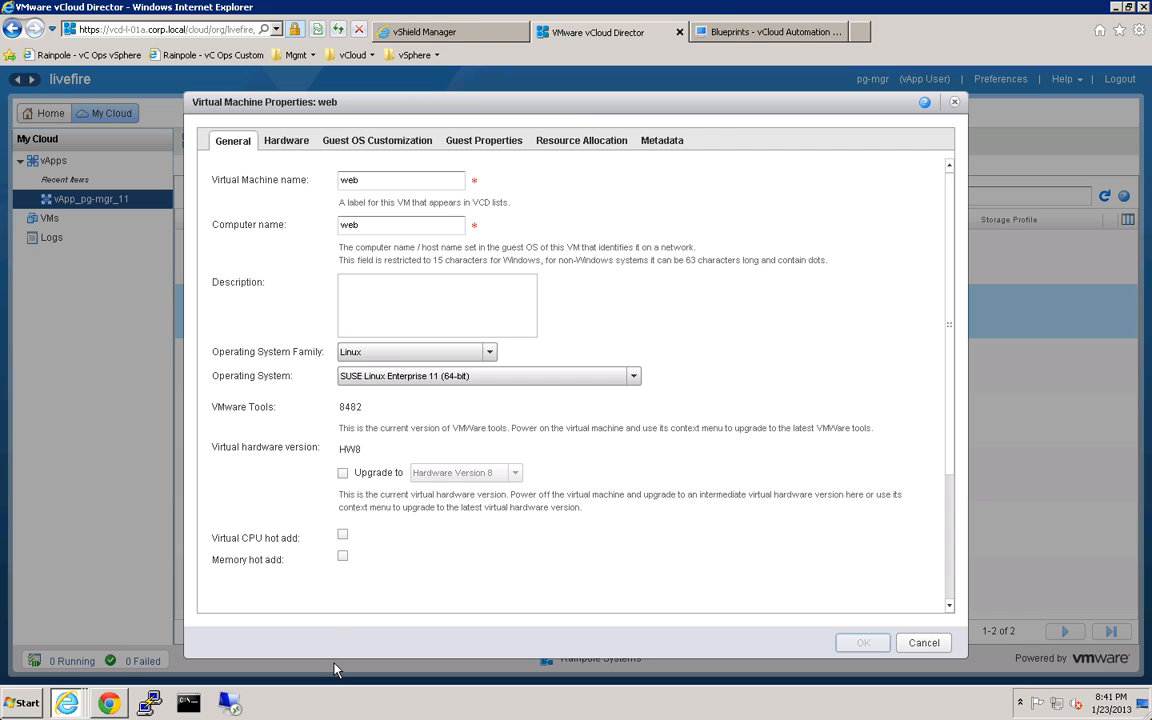
click(668, 145)
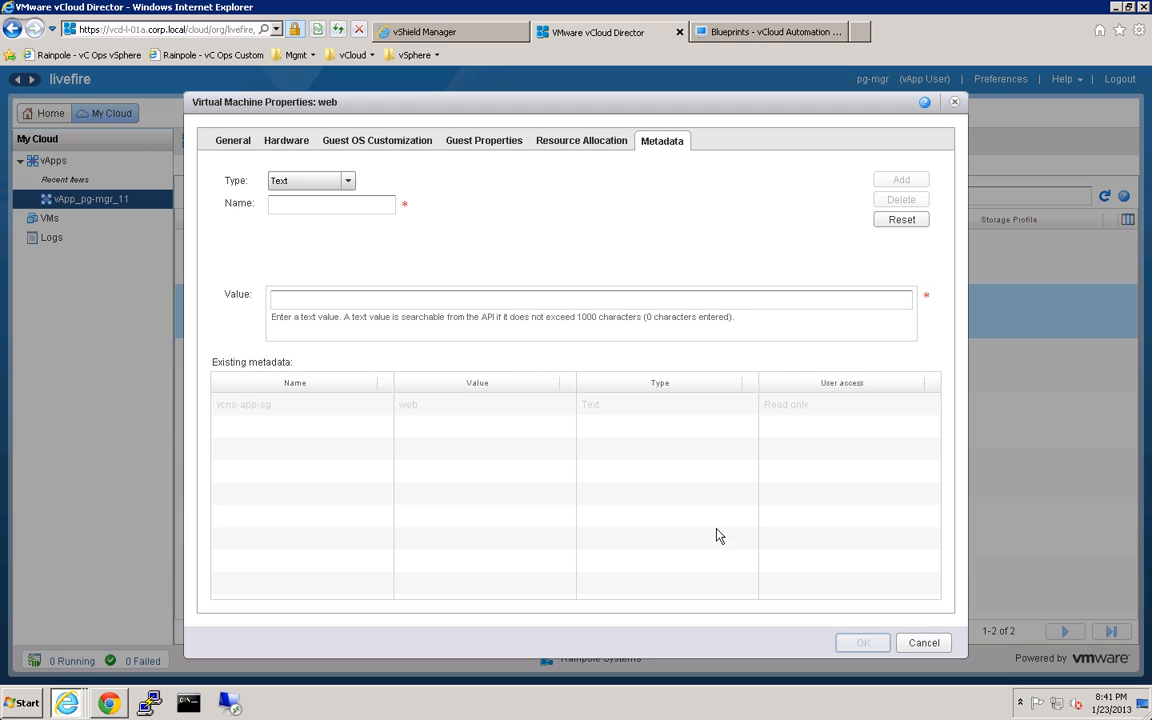
click(922, 643)
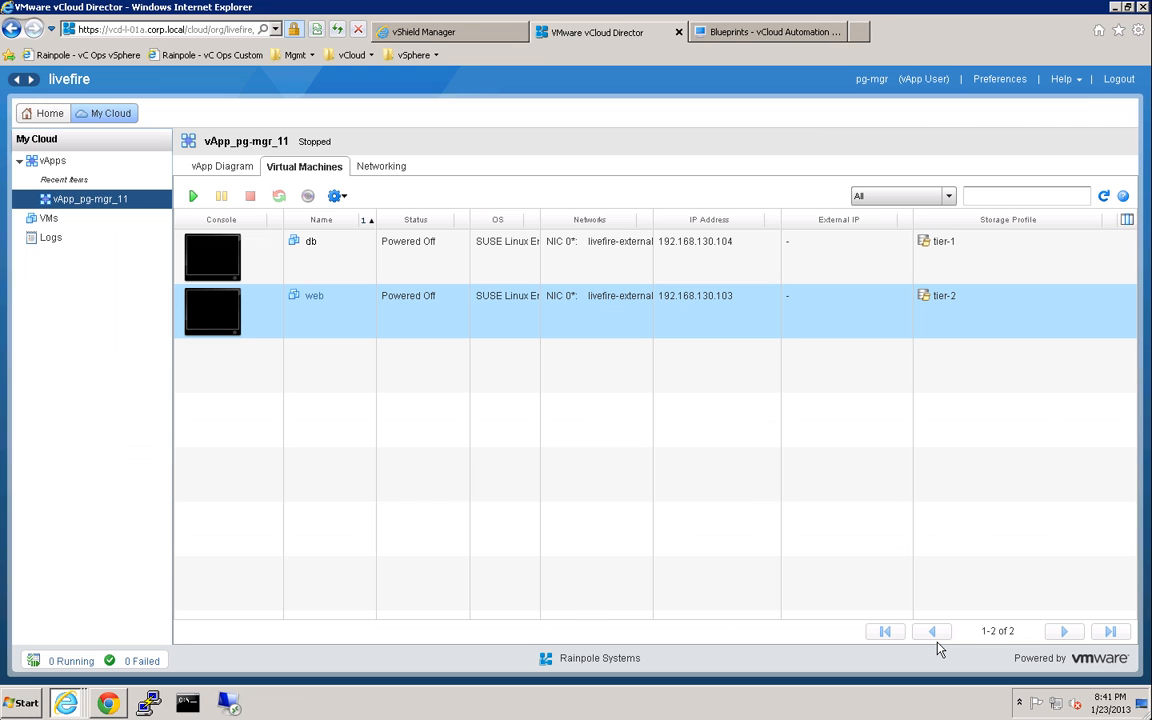
click(51, 116)
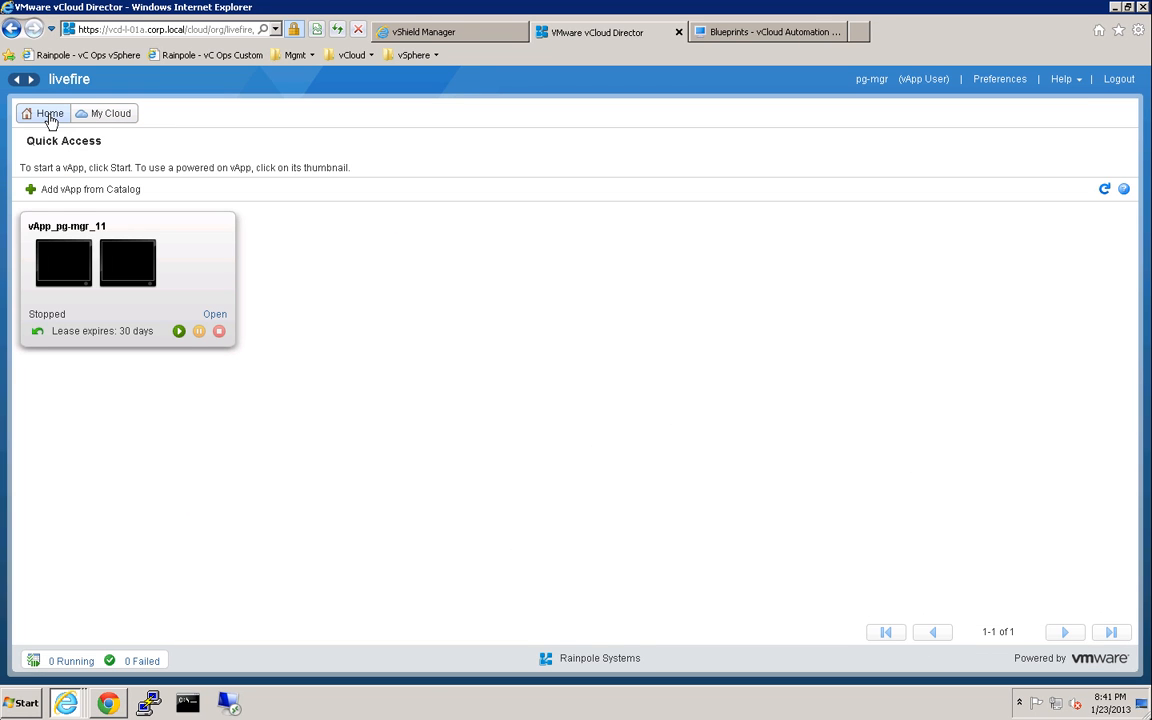
Start vApp_pg-mgr_11, refresh until it shows Running, and switch to vShield Manager.
click(178, 333)
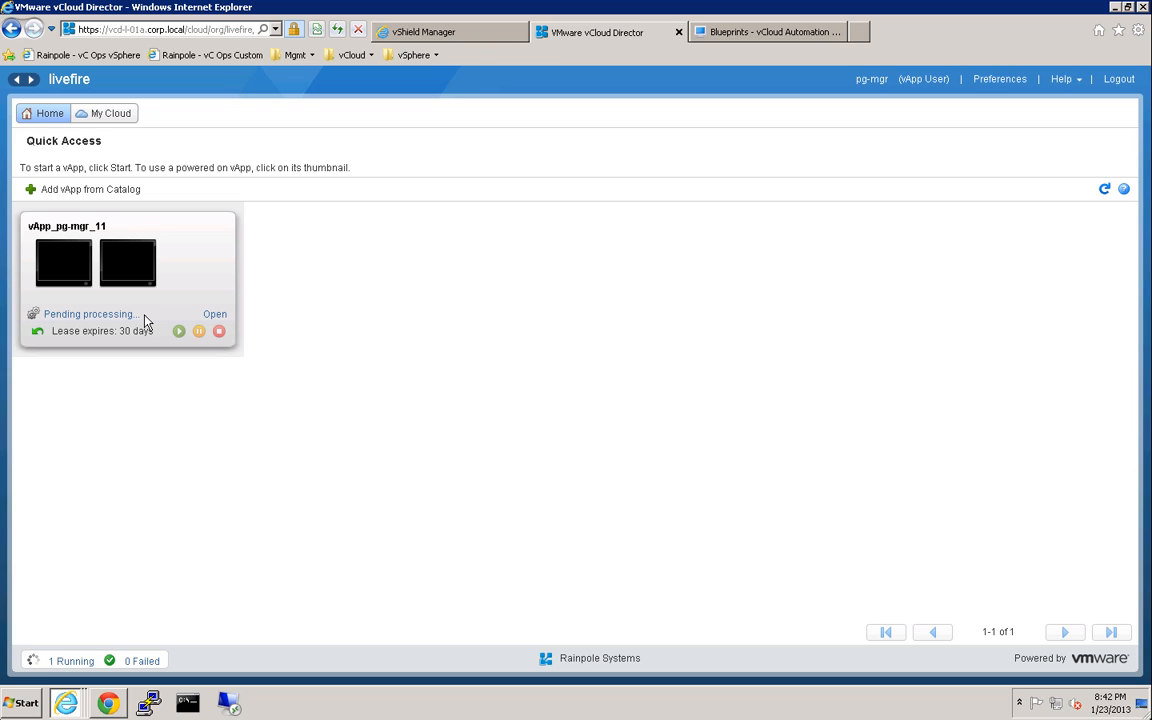
click(1104, 189)
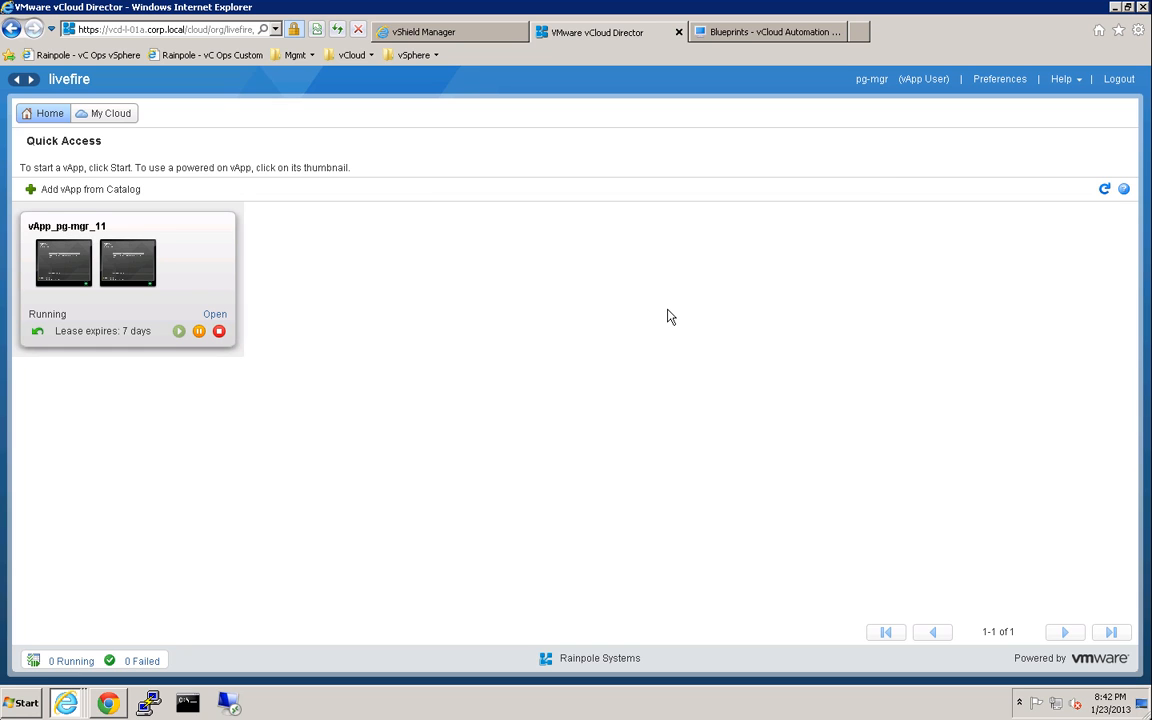
click(473, 33)
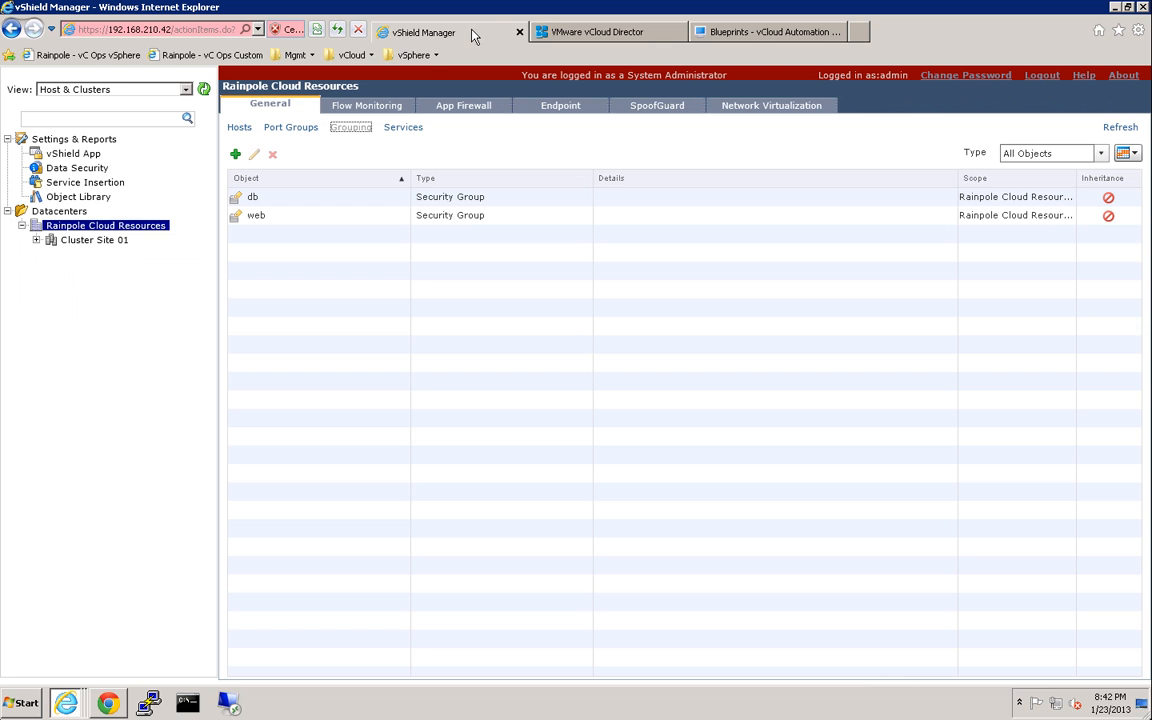
Refresh the db and web security groups, then return to vCloud Director.
click(1121, 128)
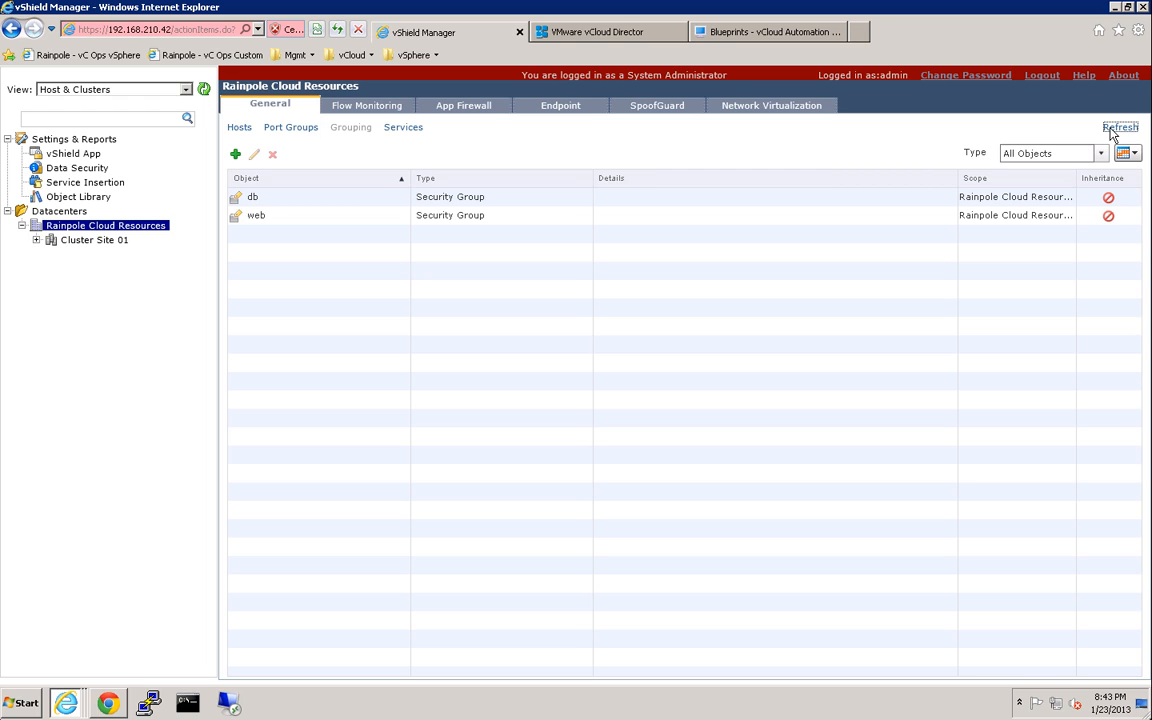
click(658, 32)
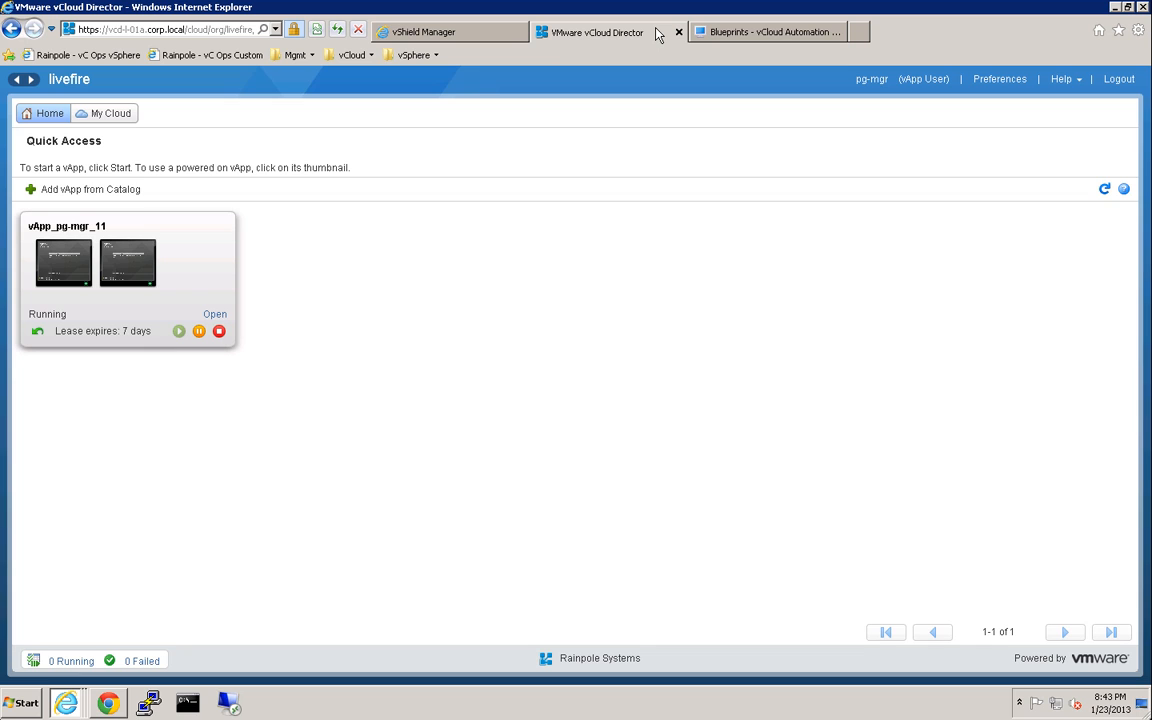
Start a new vApp from vcns-app-v2, keeping the name vApp_pg-mgr_12.
click(117, 191)
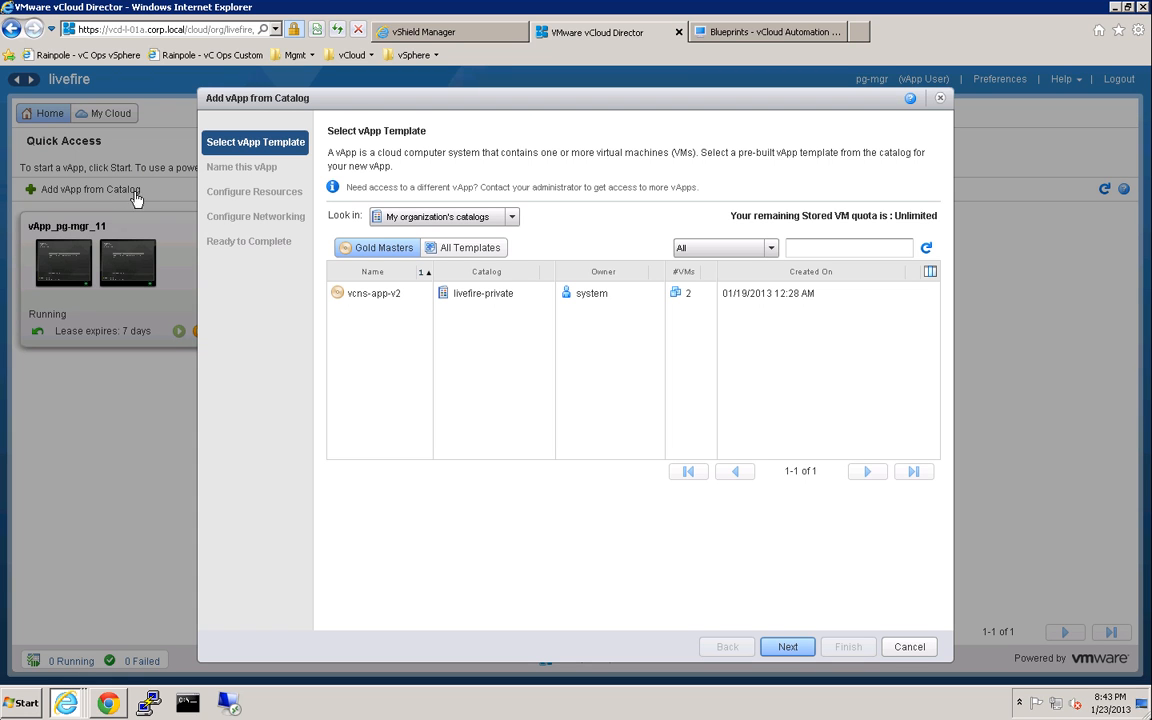
click(364, 294)
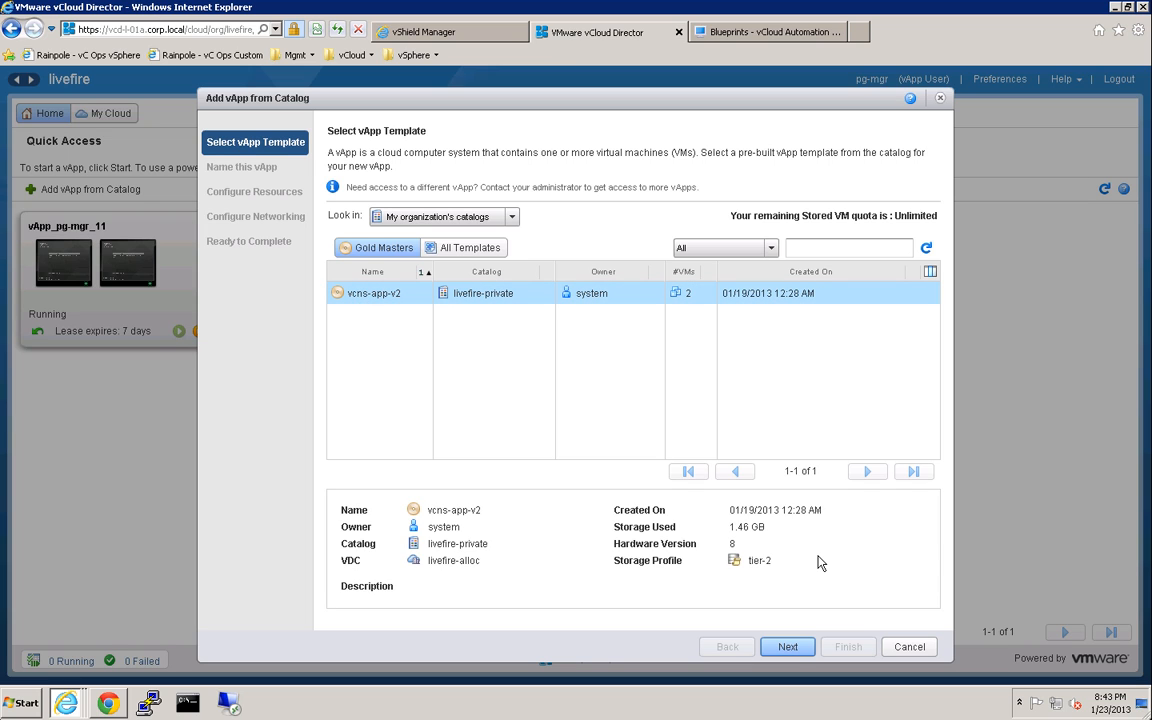
click(788, 647)
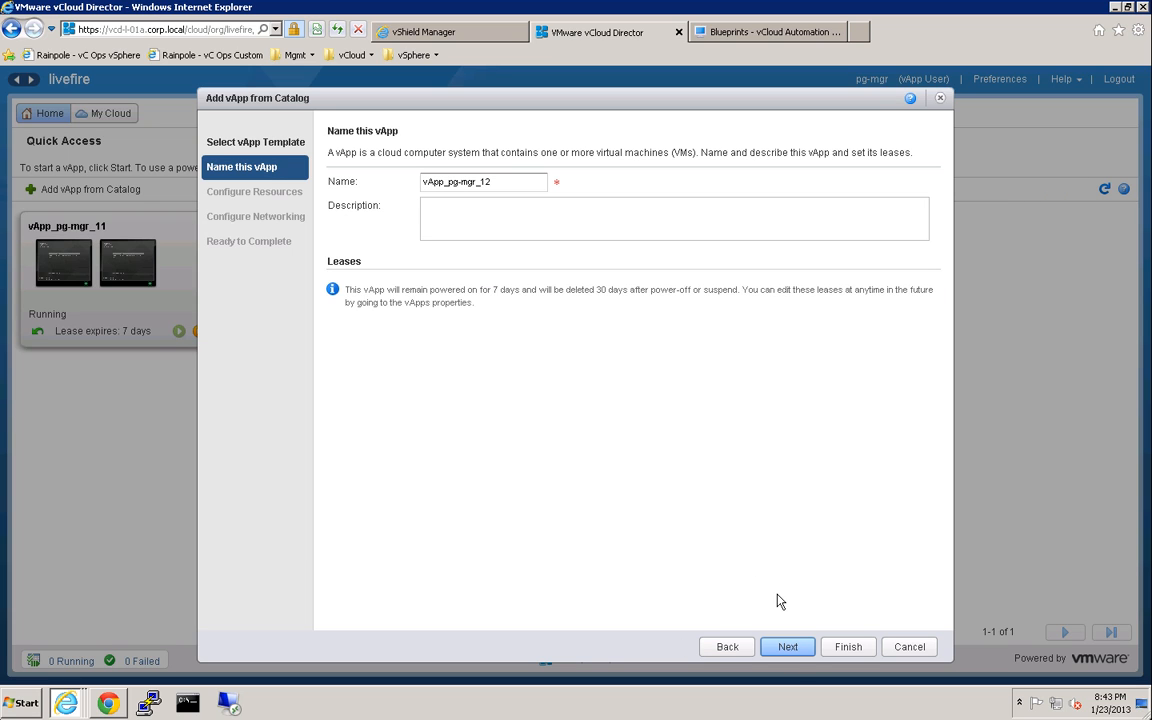
click(788, 647)
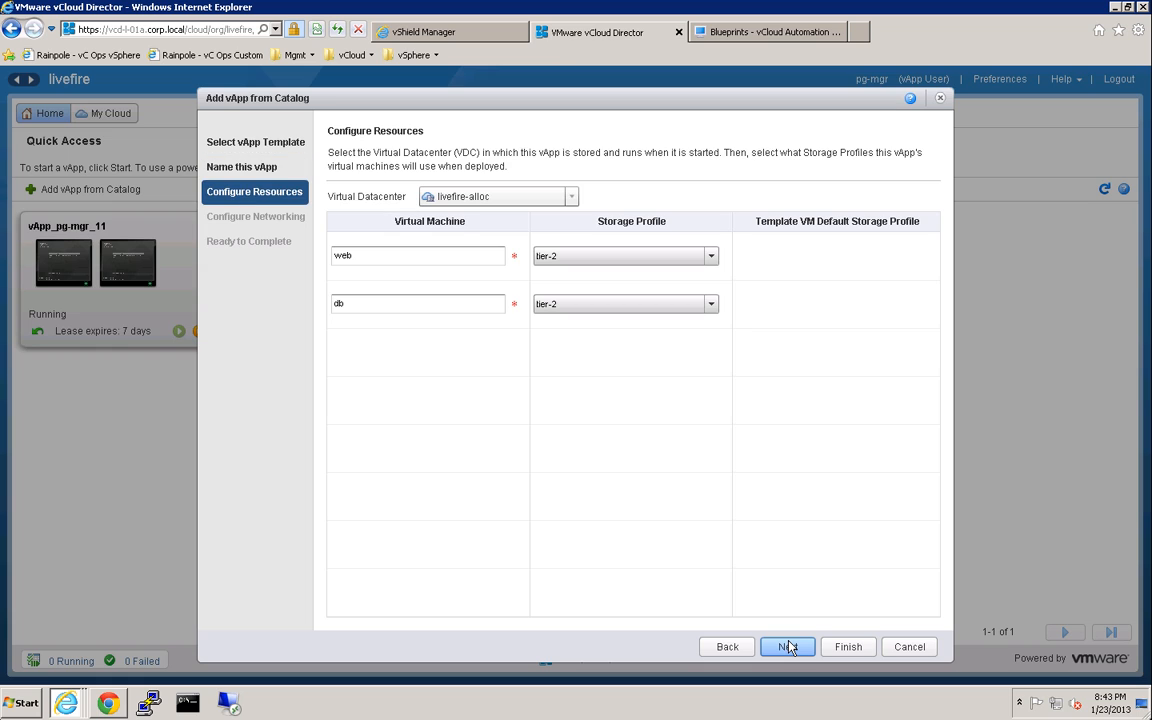
Put db on tier-1 storage, connect web and db to livefire-external, and finish.
click(645, 309)
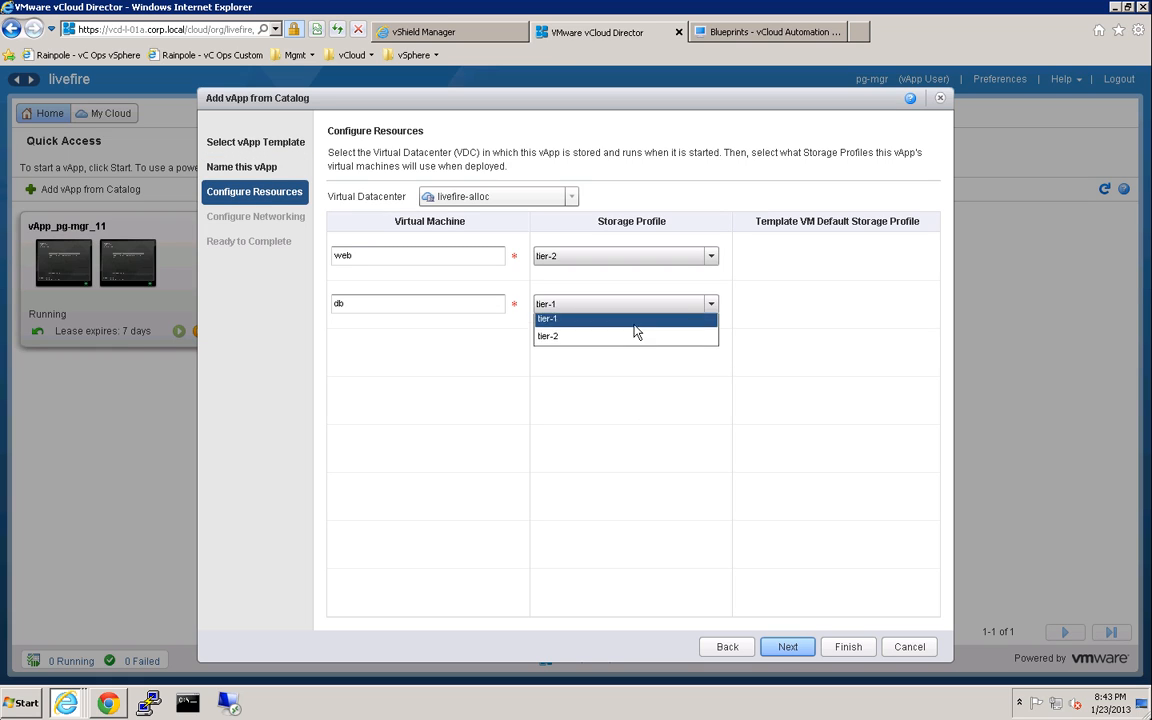
click(636, 325)
click(785, 649)
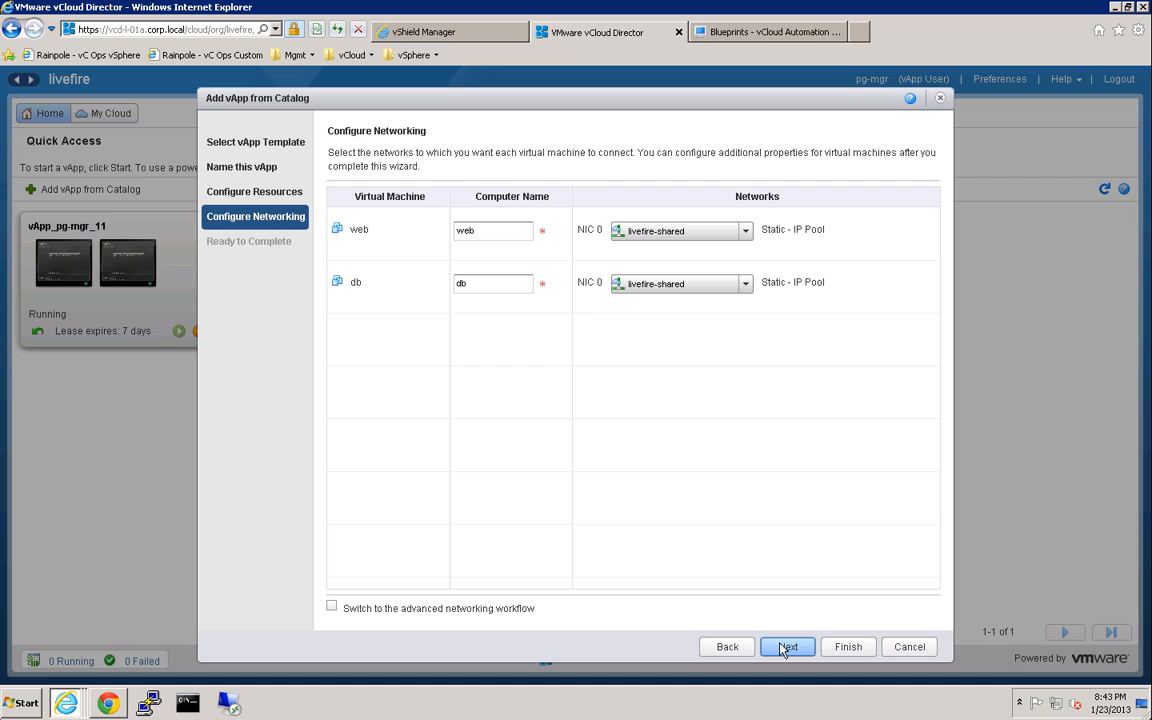
click(689, 238)
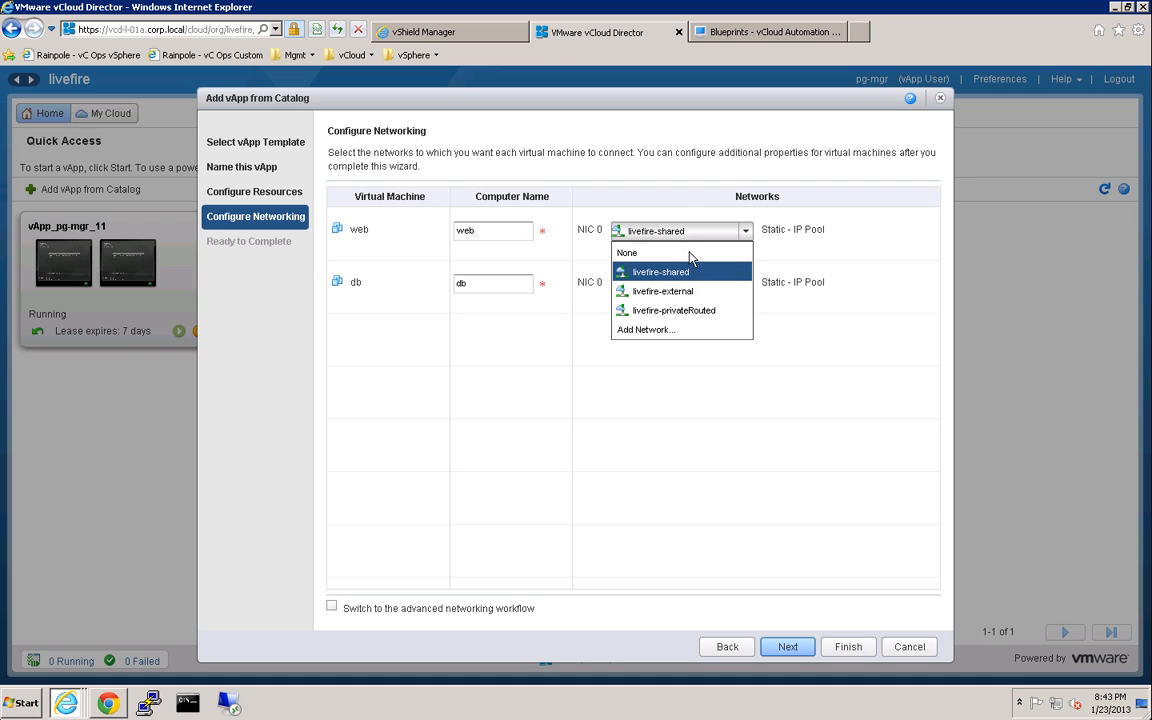
click(679, 289)
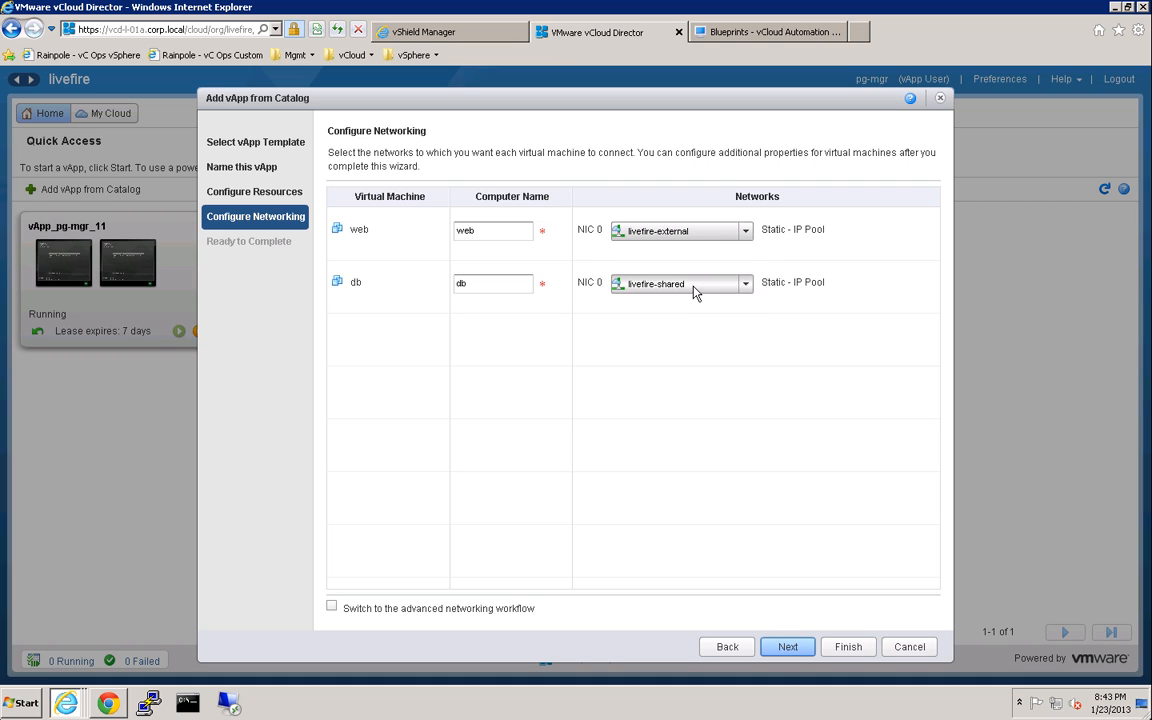
click(696, 292)
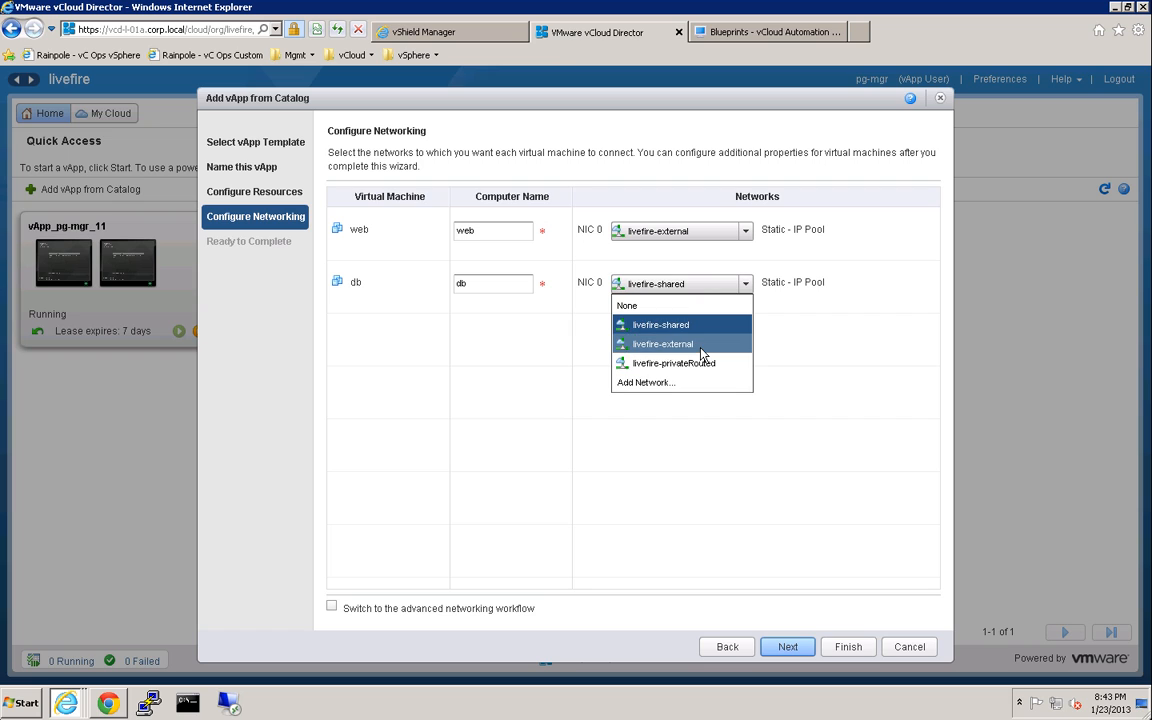
click(701, 346)
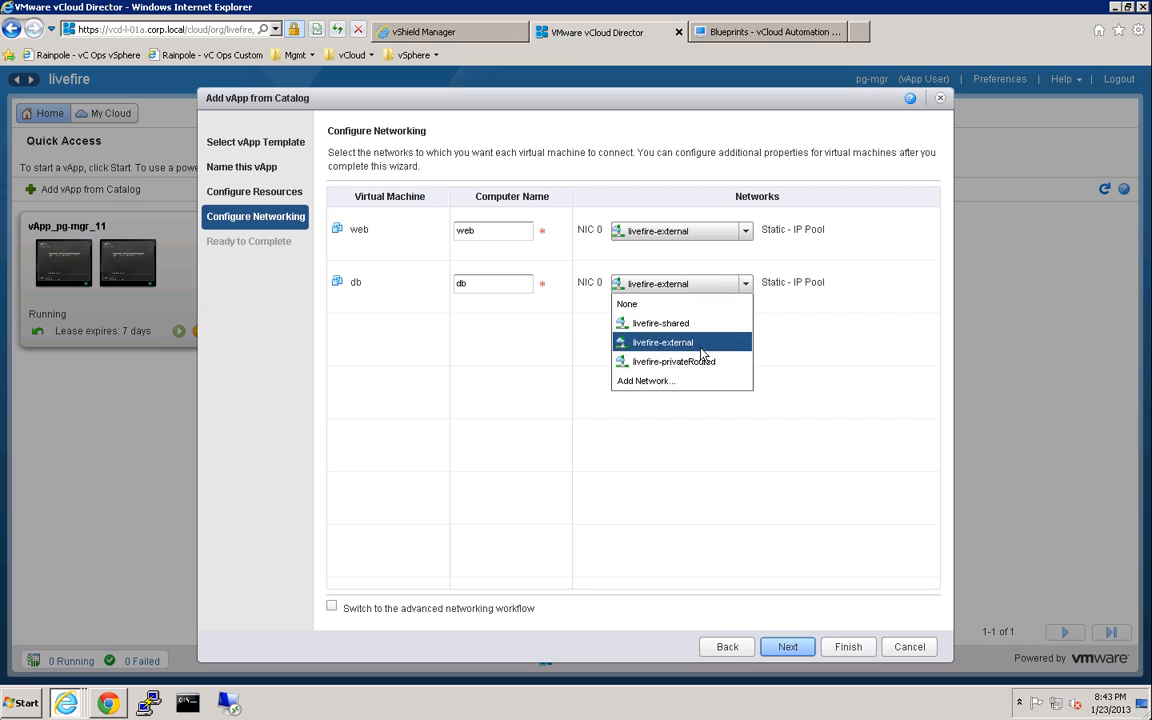
click(853, 652)
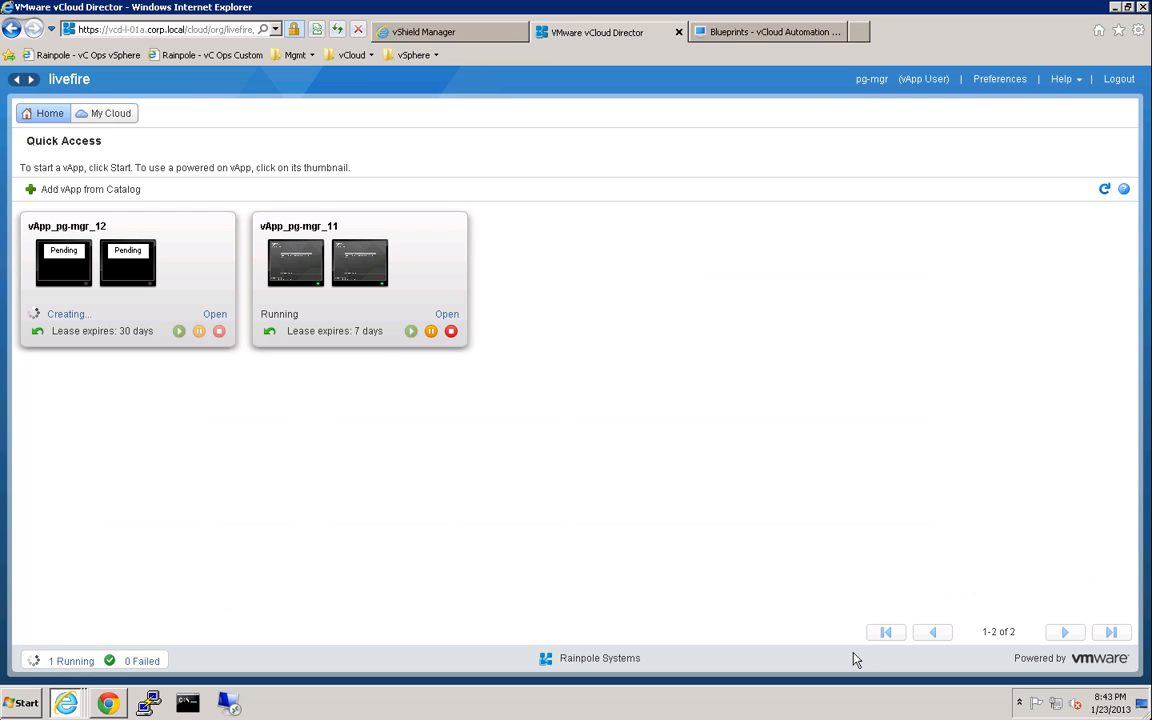
Refresh the vApp list and open vApp_pg-mgr_12's metadata properties.
click(1106, 191)
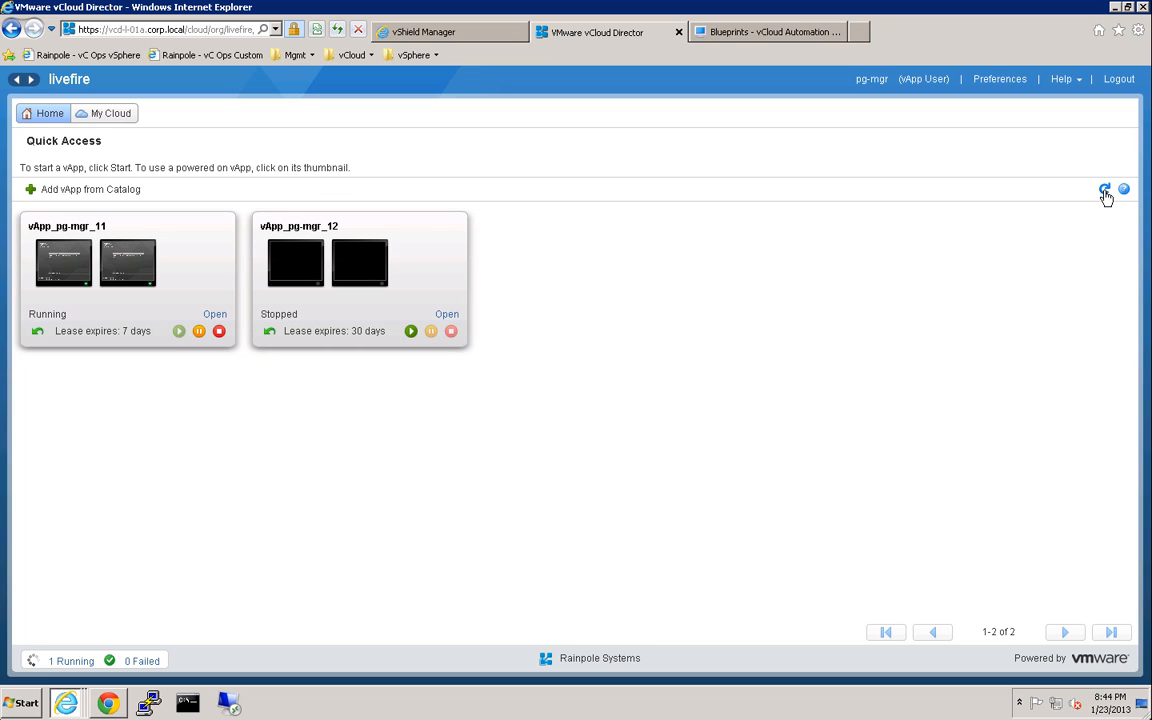
right_click(438, 281)
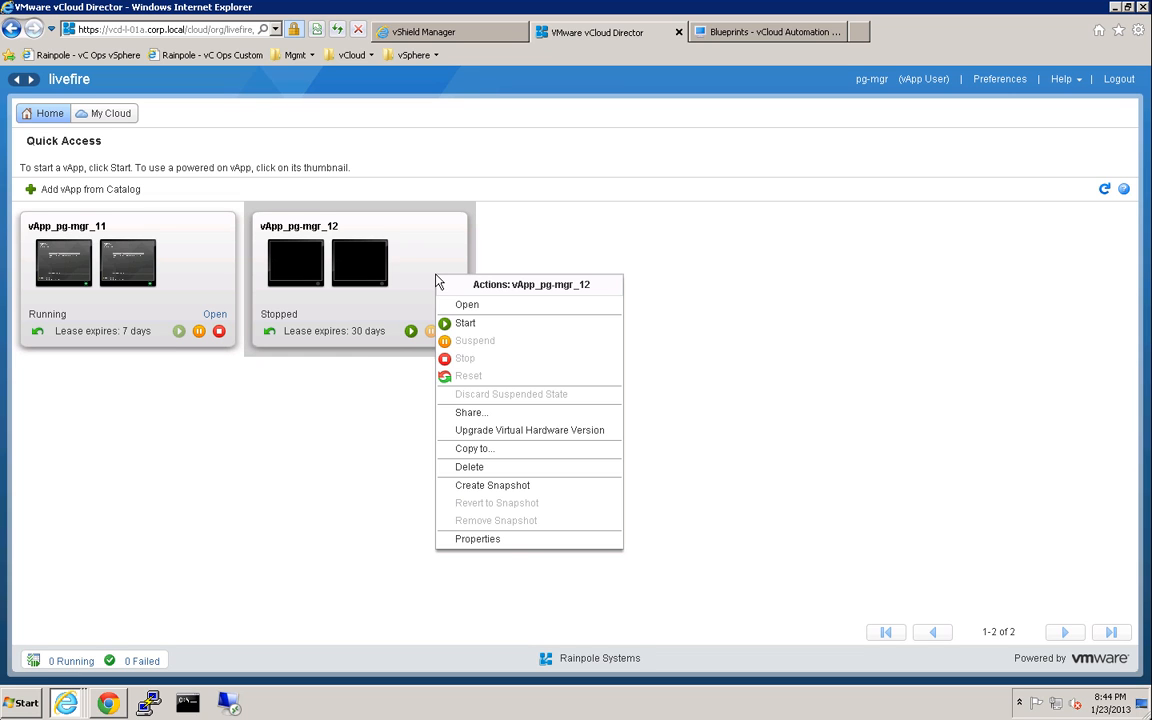
click(518, 544)
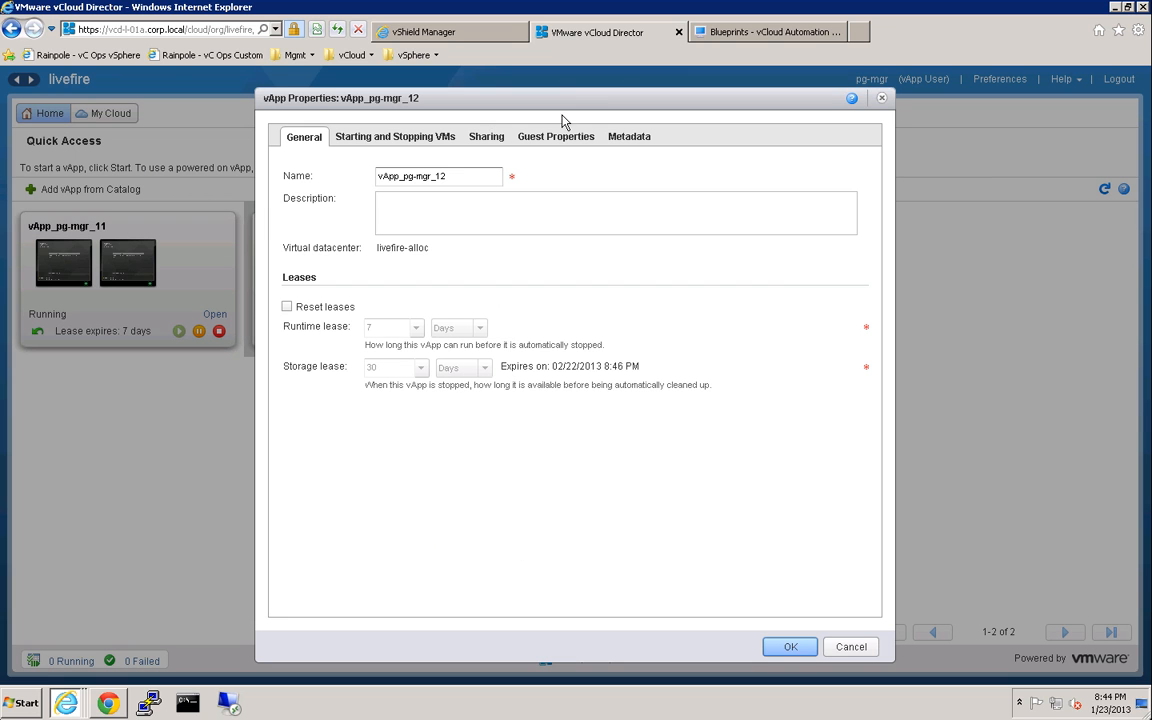
click(623, 140)
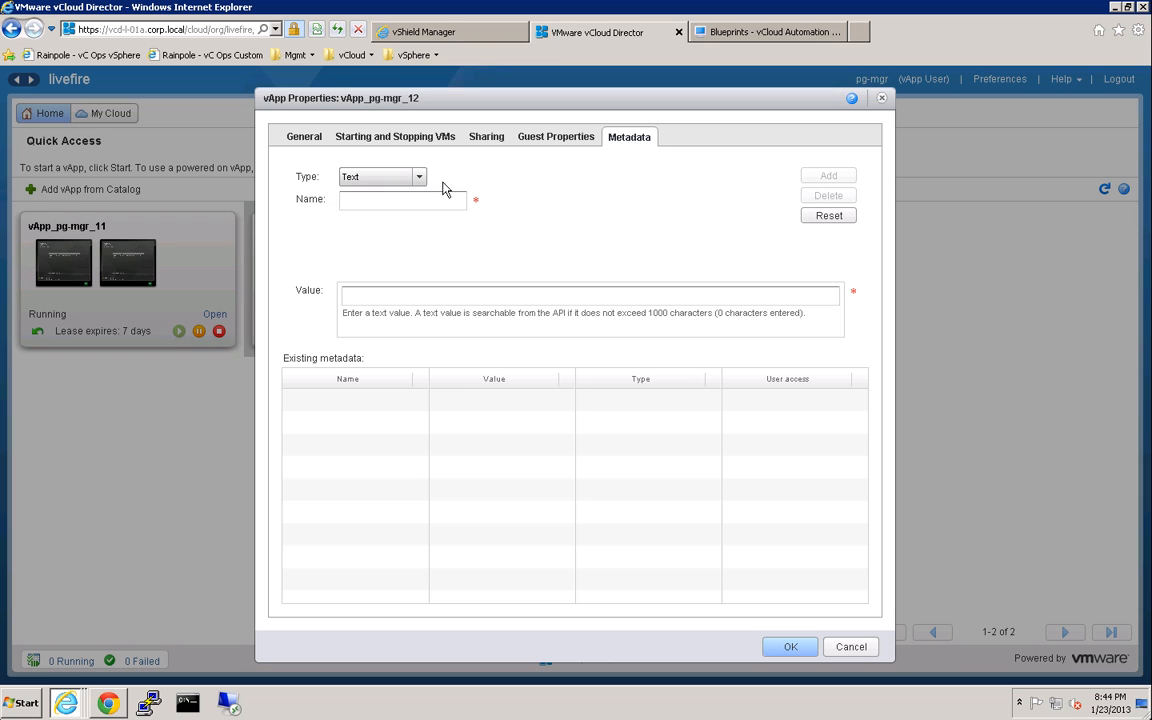
Add metadata vcns.app.policy.apply with value true and save with OK.
click(402, 201)
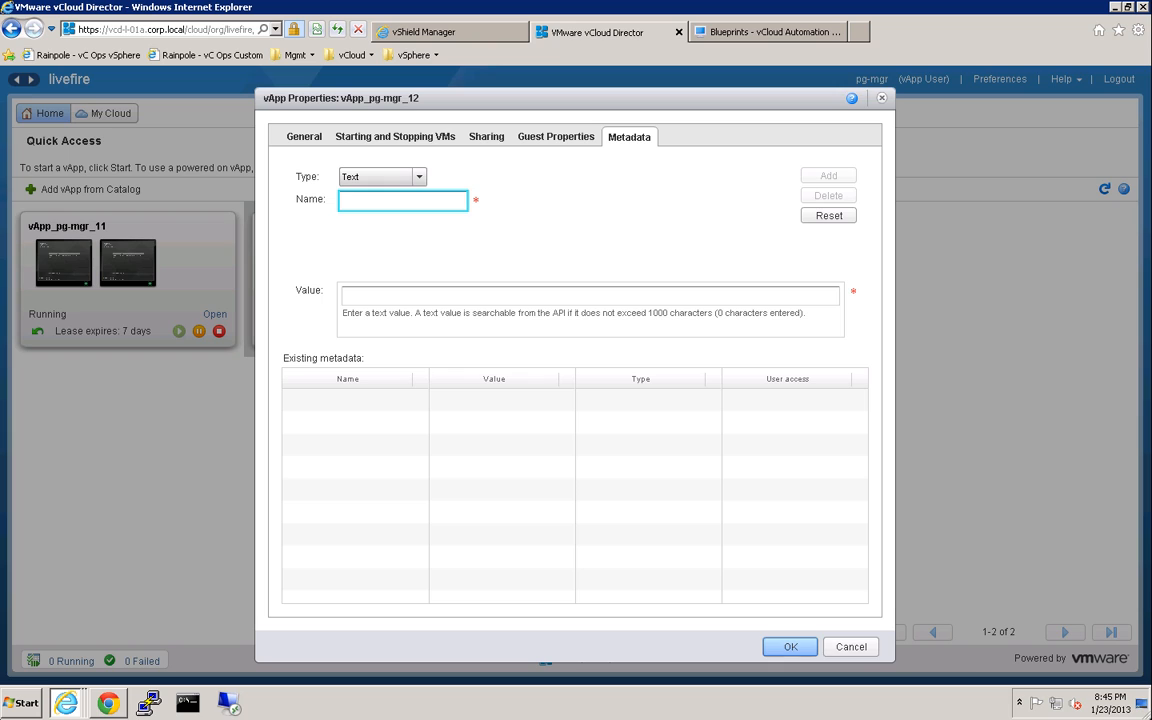
text(vcns.app.policy.apply)
key(Tab)
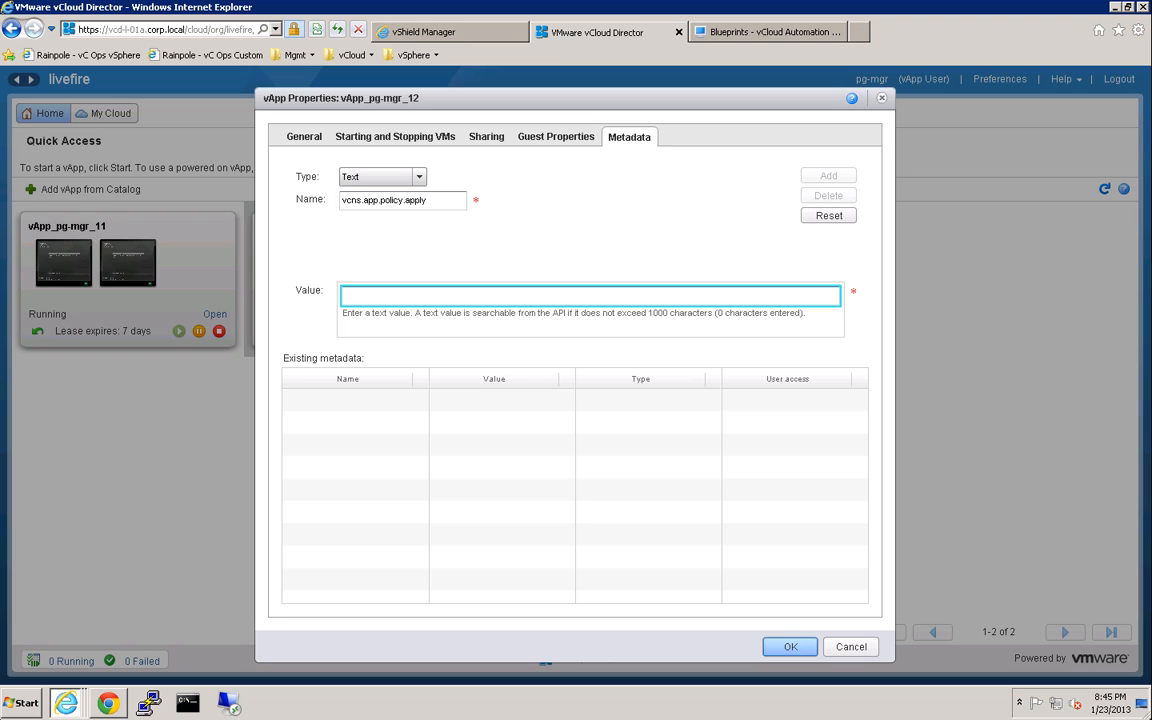
text(true)
click(827, 177)
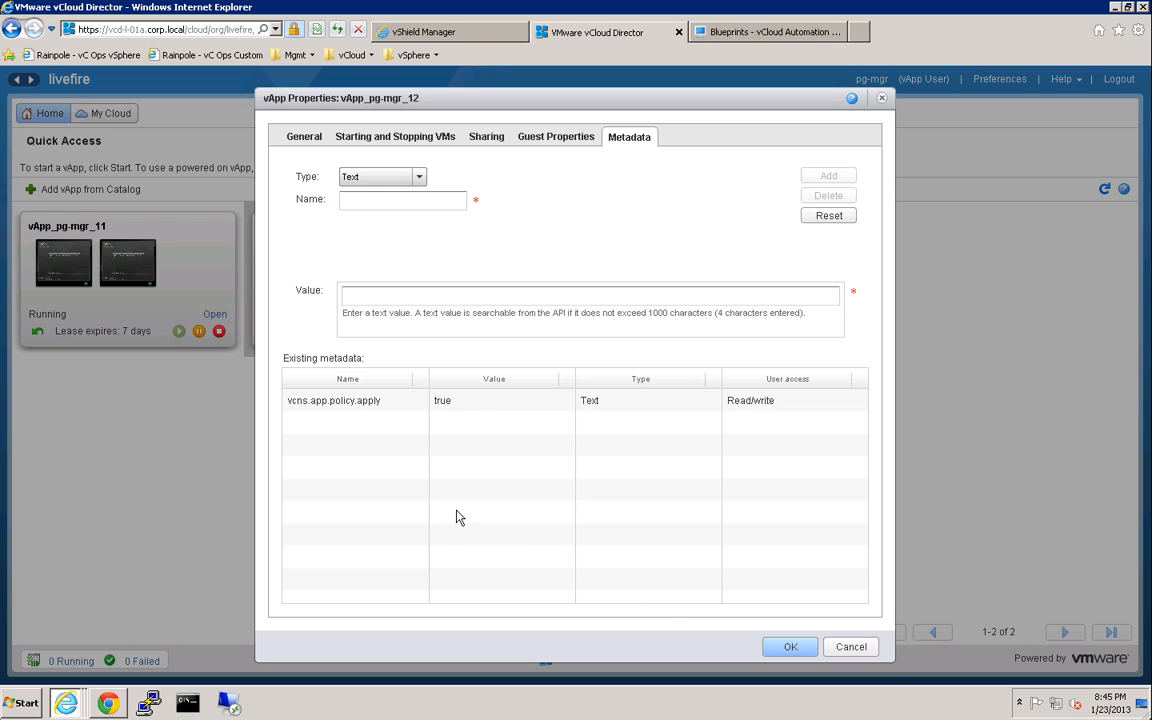
click(780, 650)
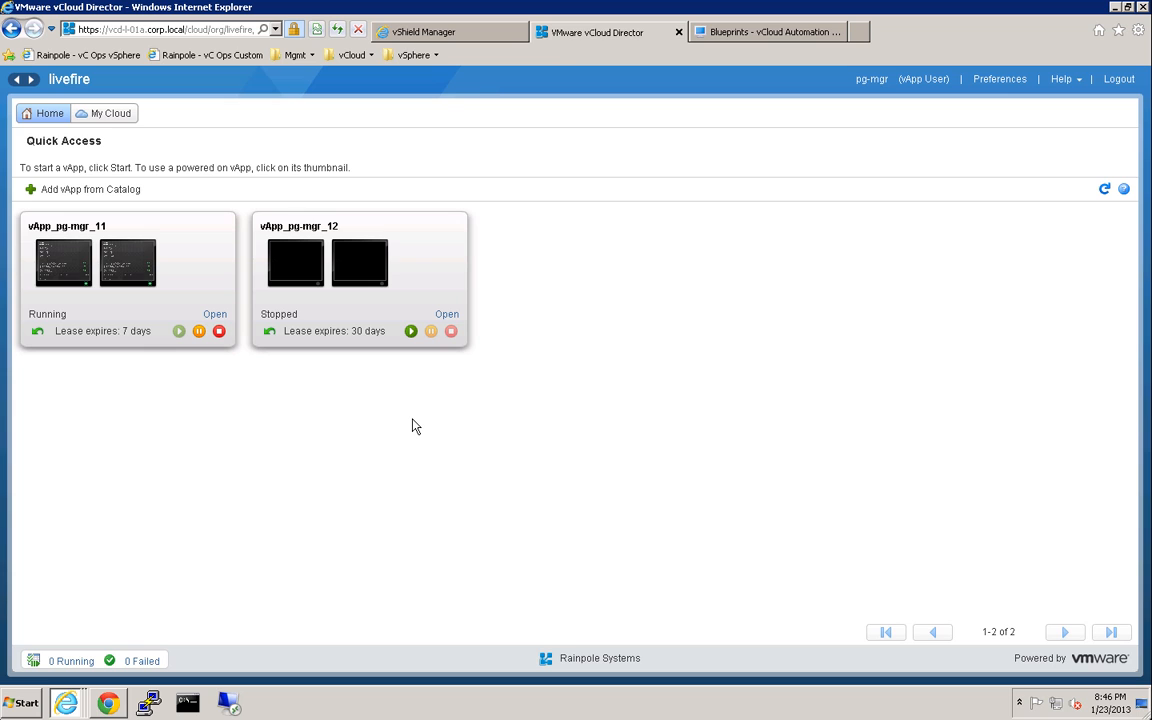
Power on vApp_pg-mgr_12 and refresh until it shows 'vCO: Applying vCNS Policy'.
click(411, 333)
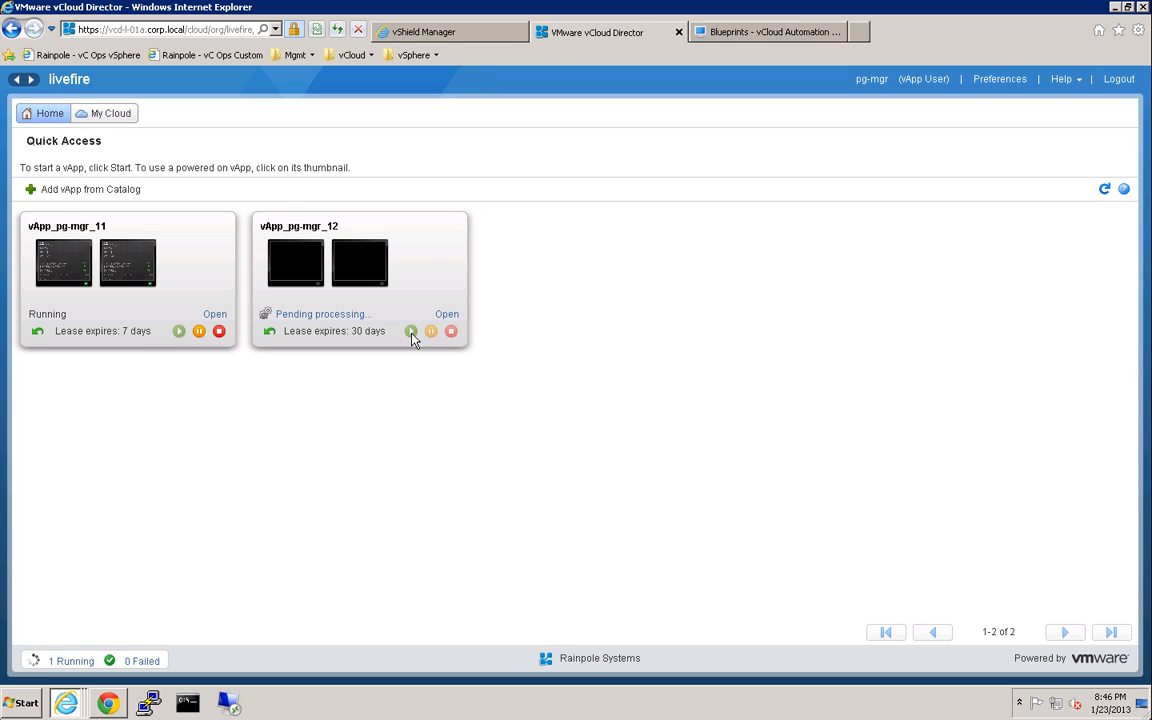
click(1104, 190)
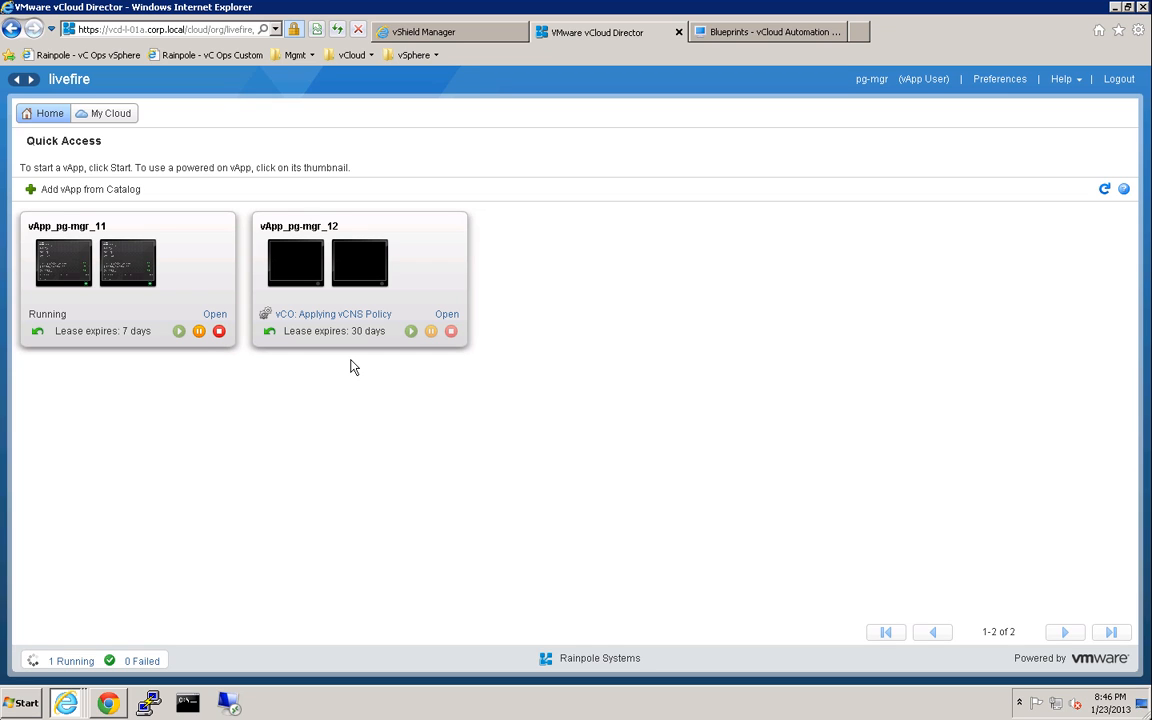
Switch to vShield Manager and refresh the Grouping view to see db and web members.
click(465, 42)
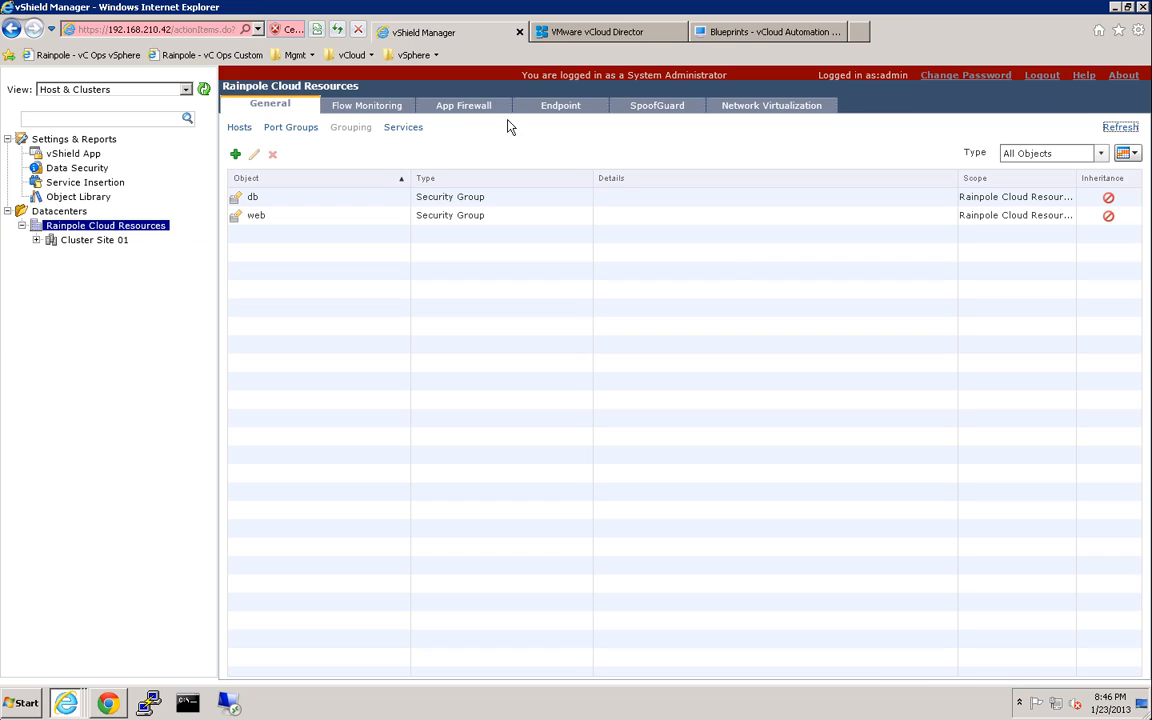
click(1120, 128)
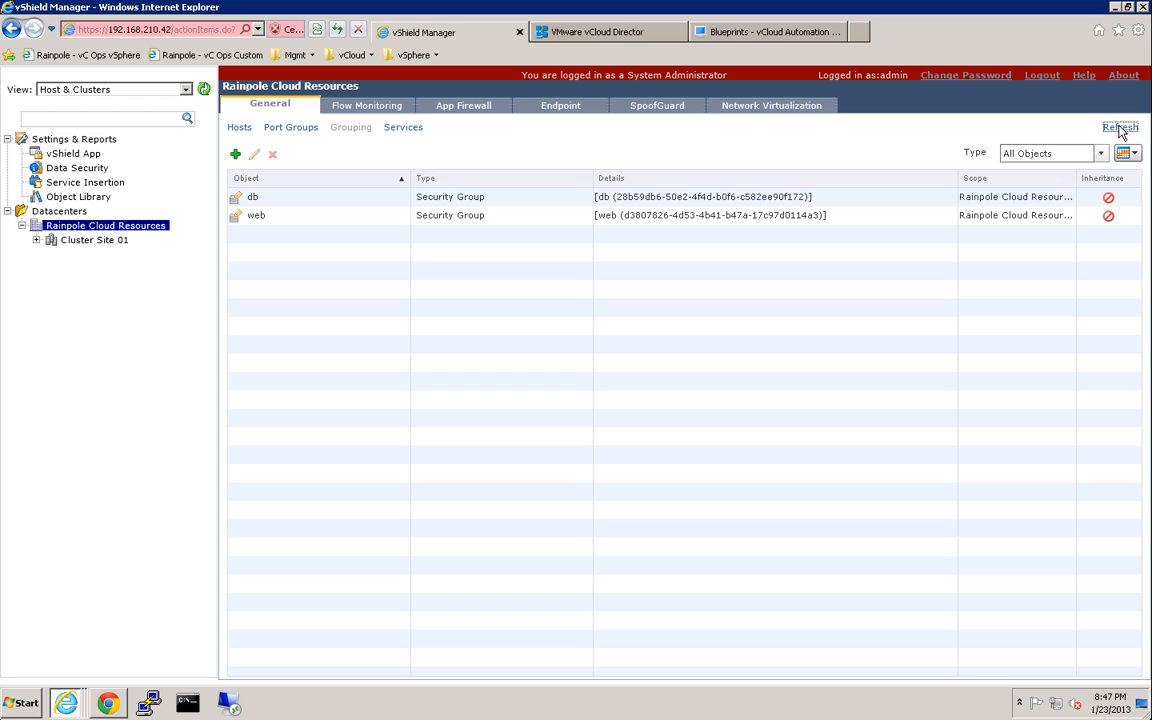
Review the App Firewall rules for web and db, then return to the vCloud Director home page.
click(464, 114)
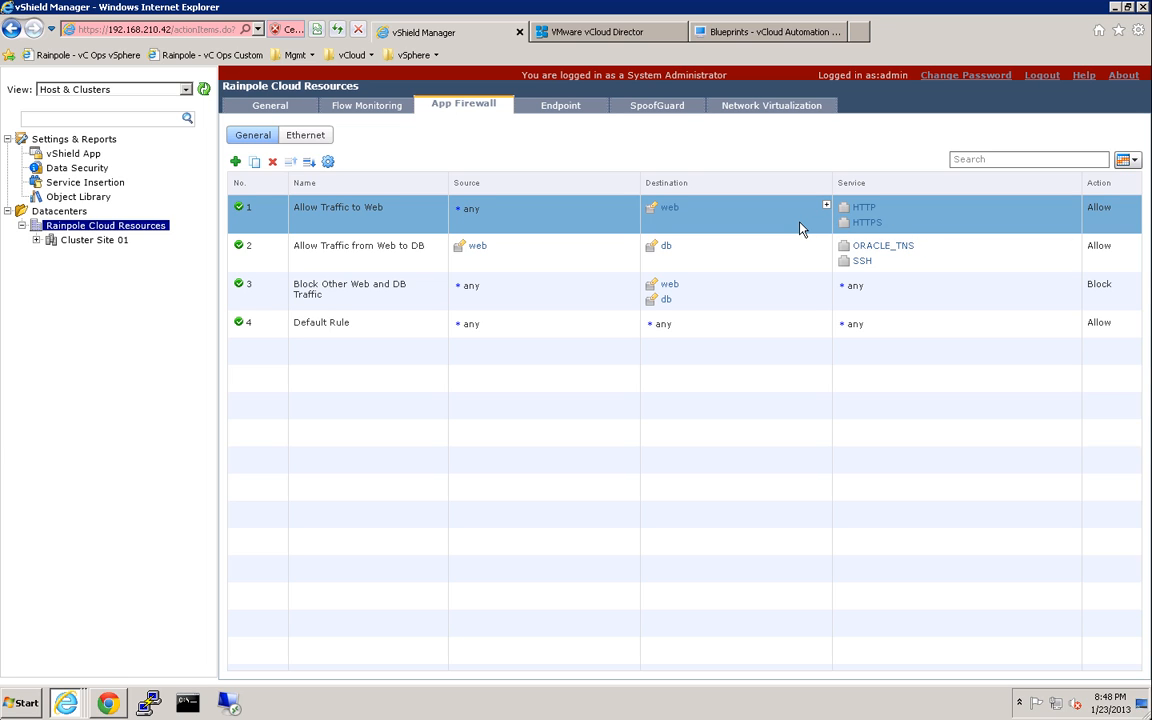
click(620, 33)
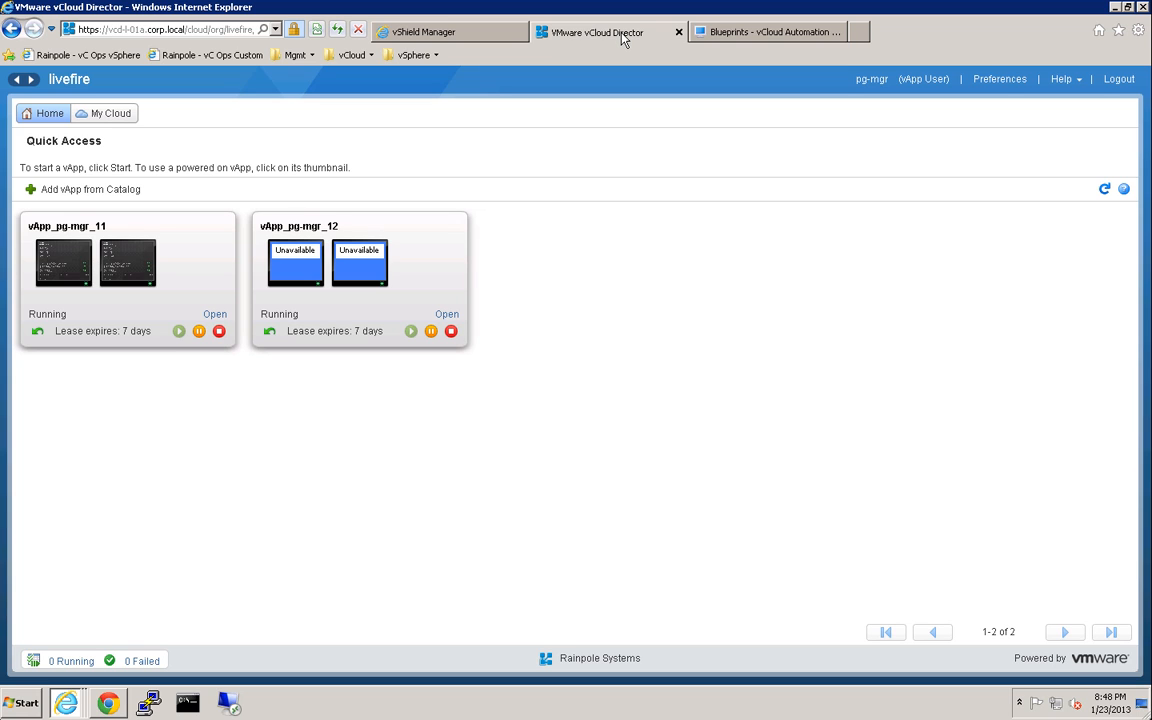
Refresh the vApps, open vApp_pg-mgr_12's db and web VM list, and launch a Command Prompt.
click(1105, 190)
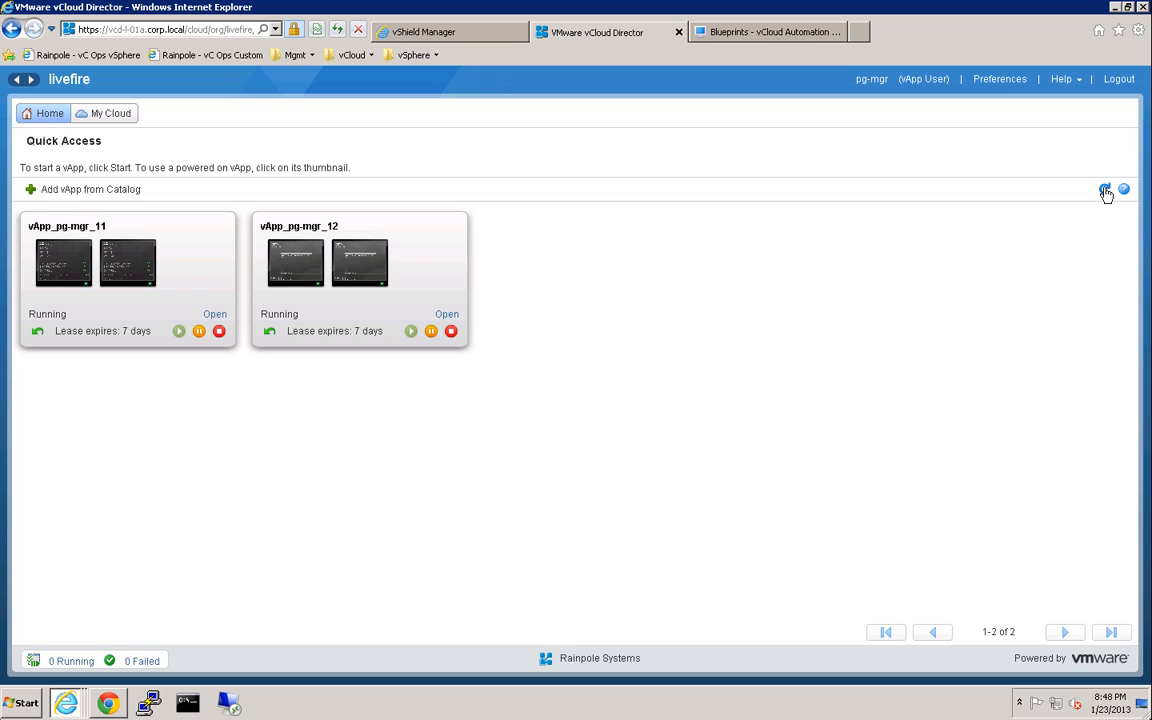
click(445, 316)
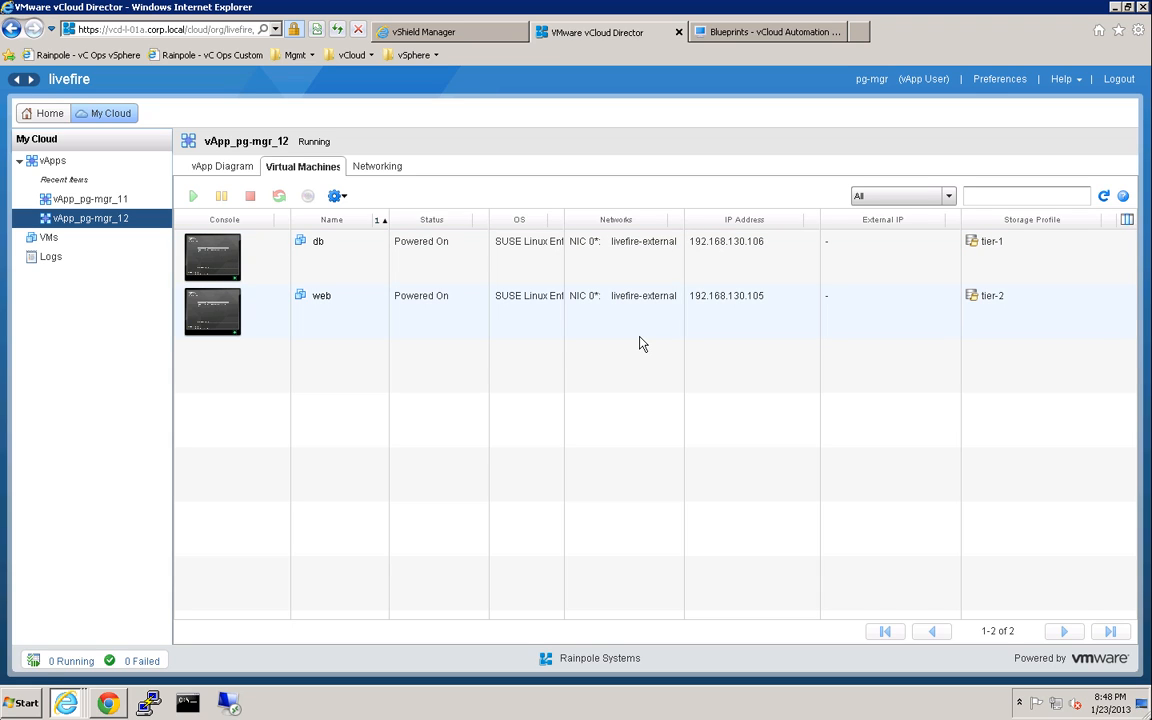
click(187, 703)
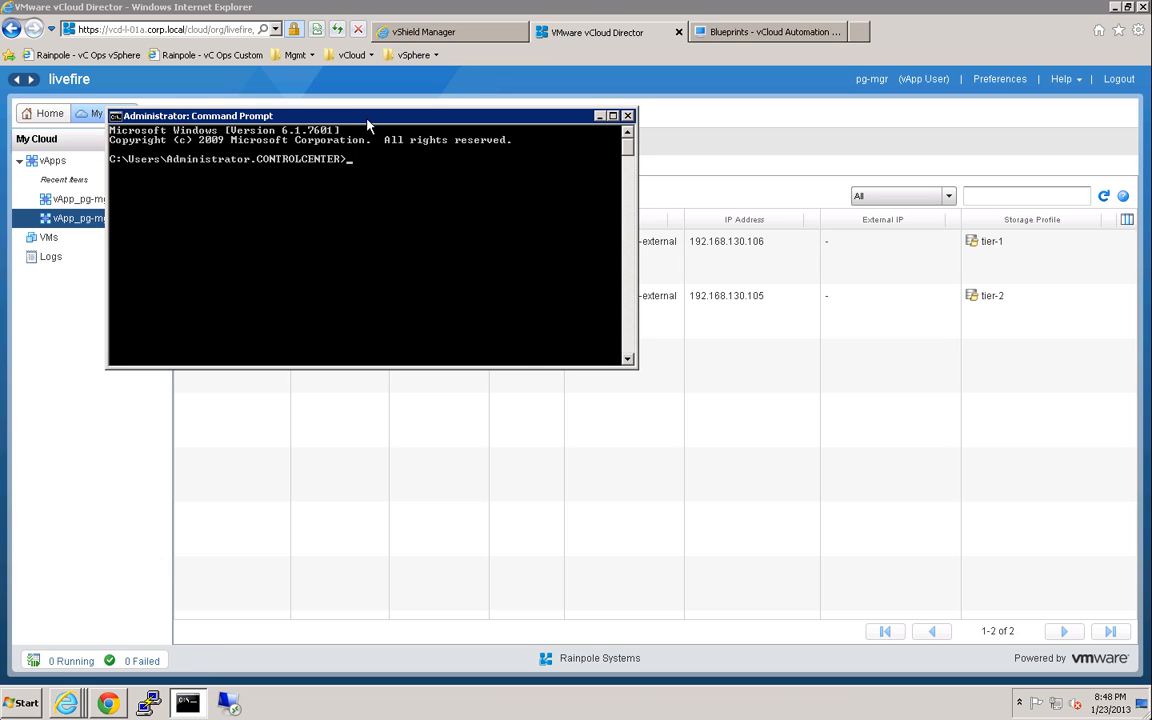
Ping the web VM at 192.168.130.105 and stop it after no replies.
drag(368, 121, 532, 372)
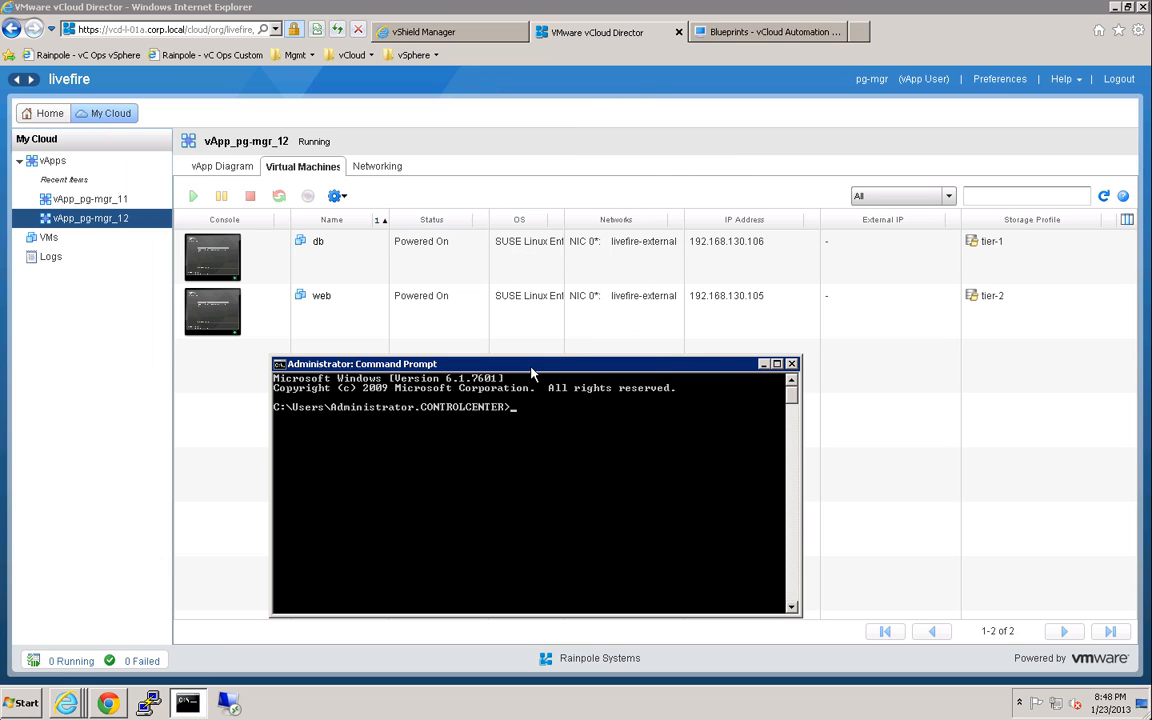
text(ping 192.168.130.105)
key(Return)
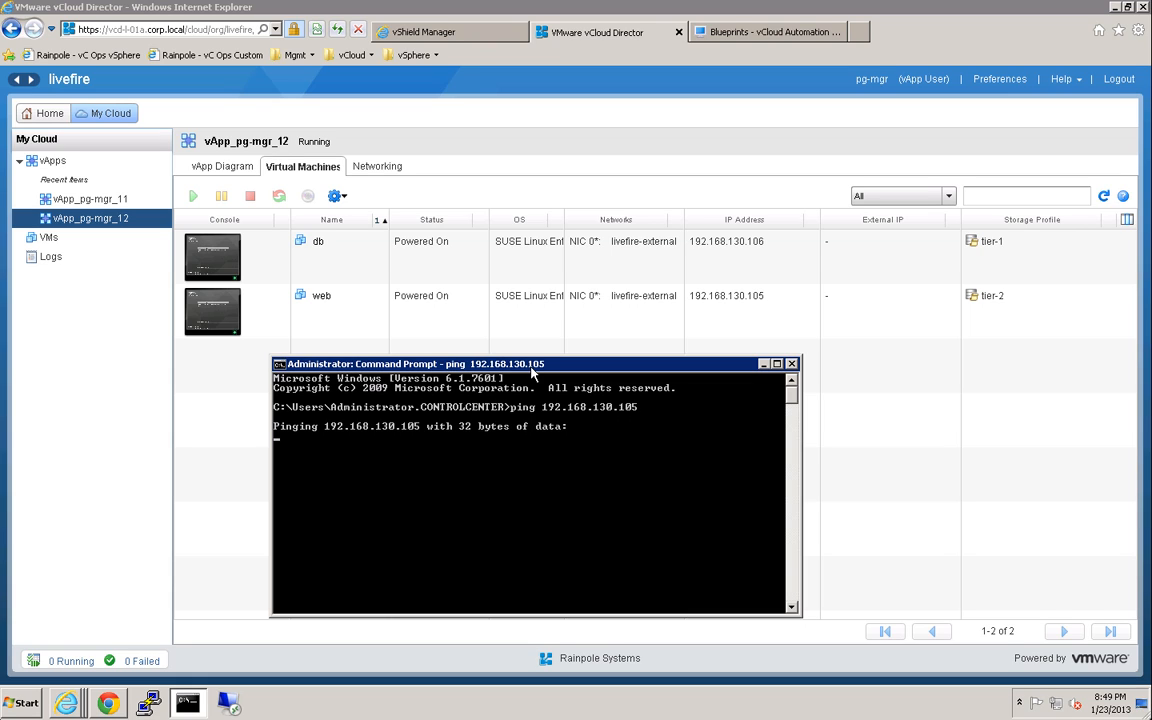
key(ctrl+c)
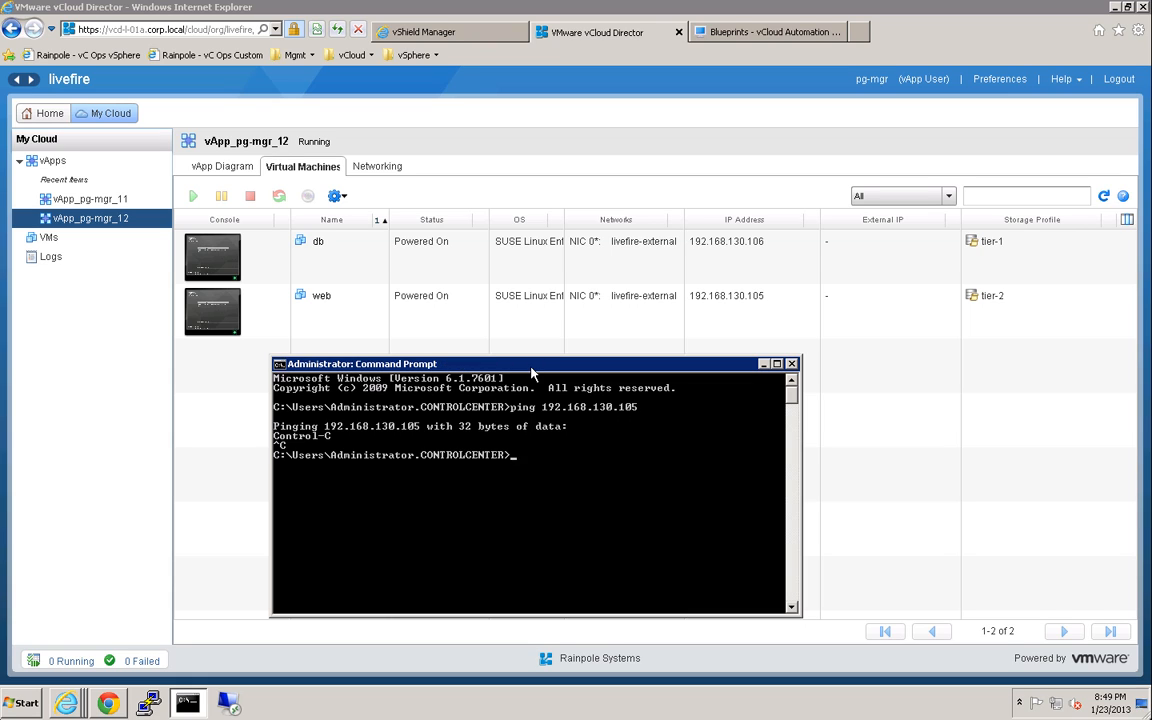
Ping the db VM at 192.168.130.106, stopping it after no replies.
key(Up)
key(BackSpace)
text(68.130.10)
key(Return)
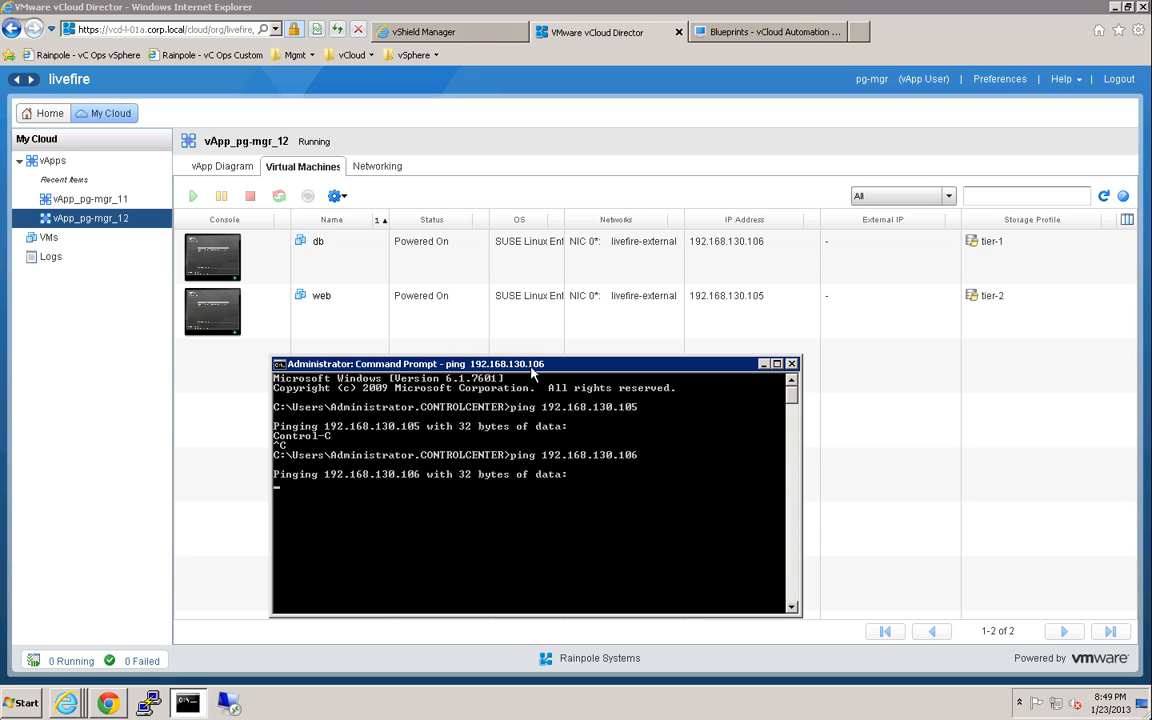
key(ctrl+c)
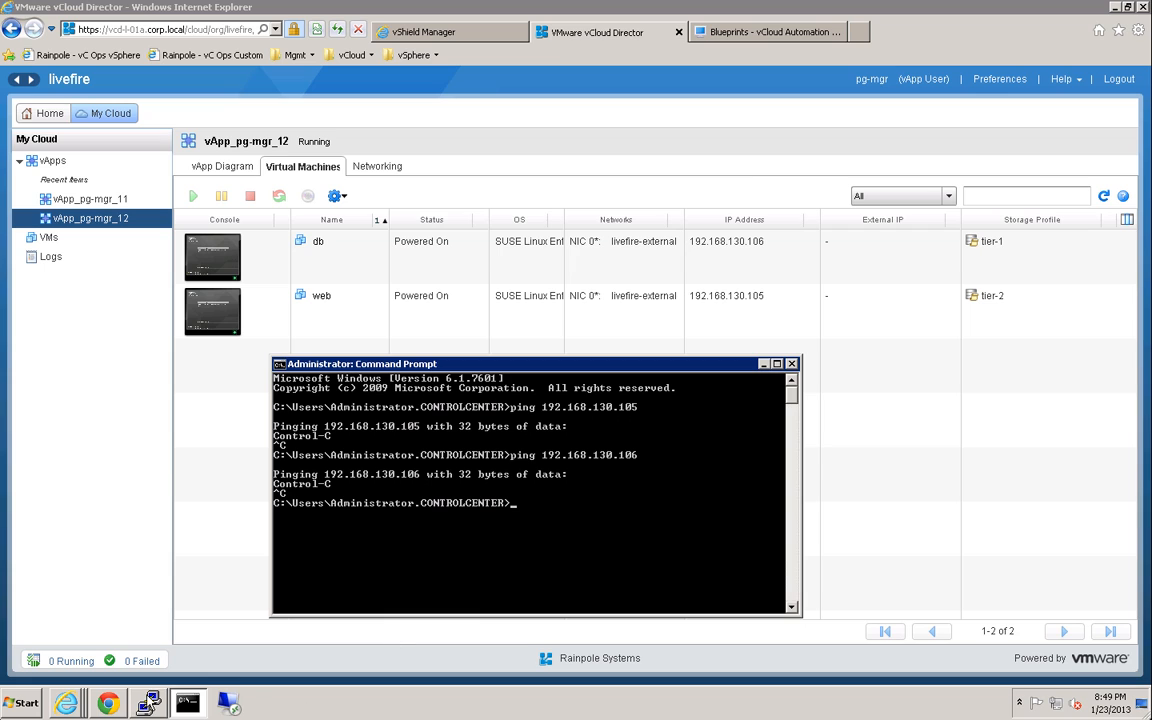
click(150, 705)
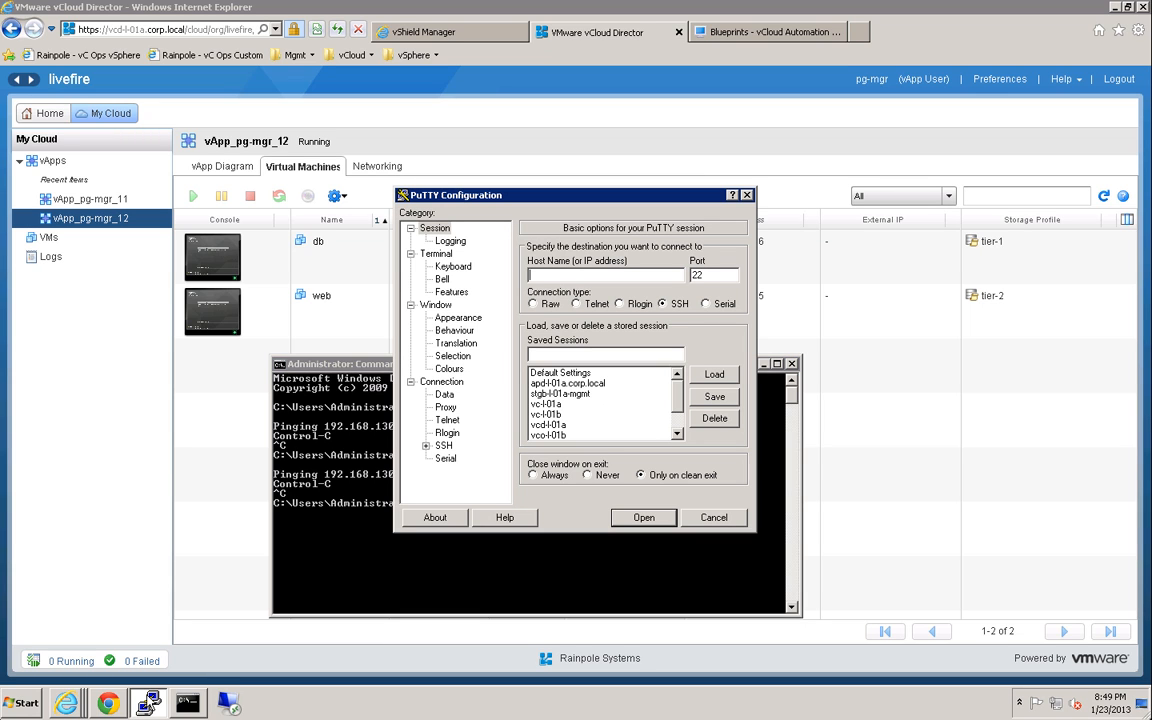
Start a PuTTY SSH session to 192.168.130.106, then bring back vApp_pg-mgr_12's VM list.
text(192.168.130.106)
key(Return)
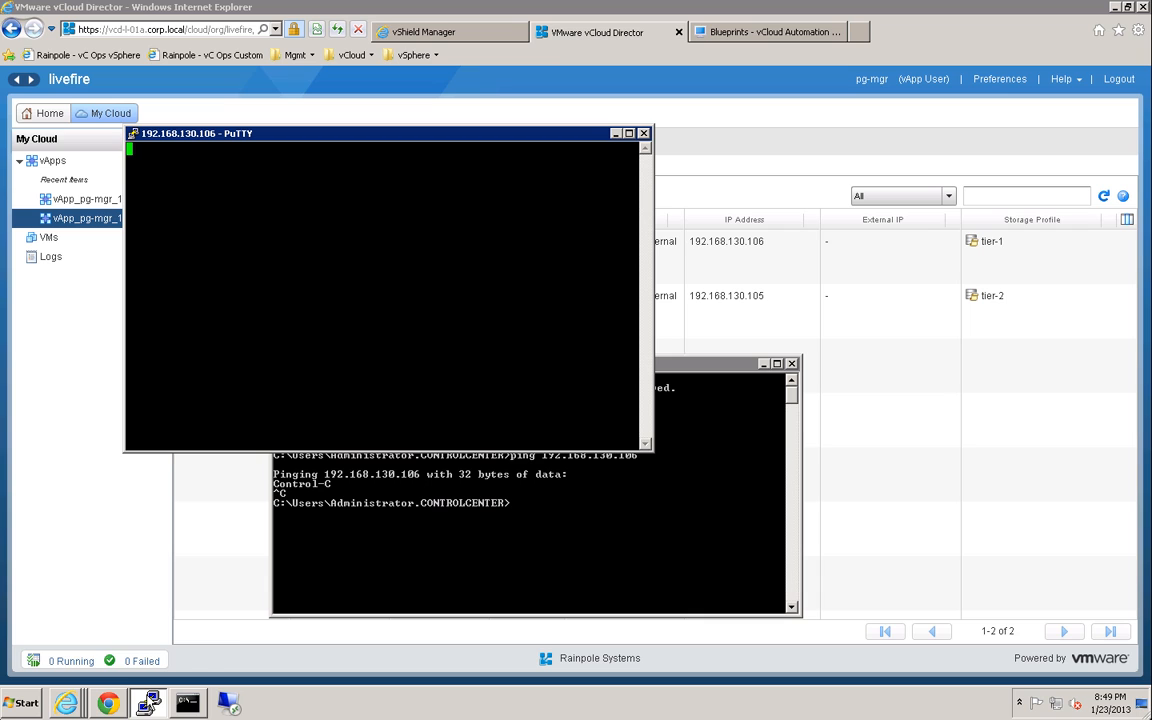
click(757, 331)
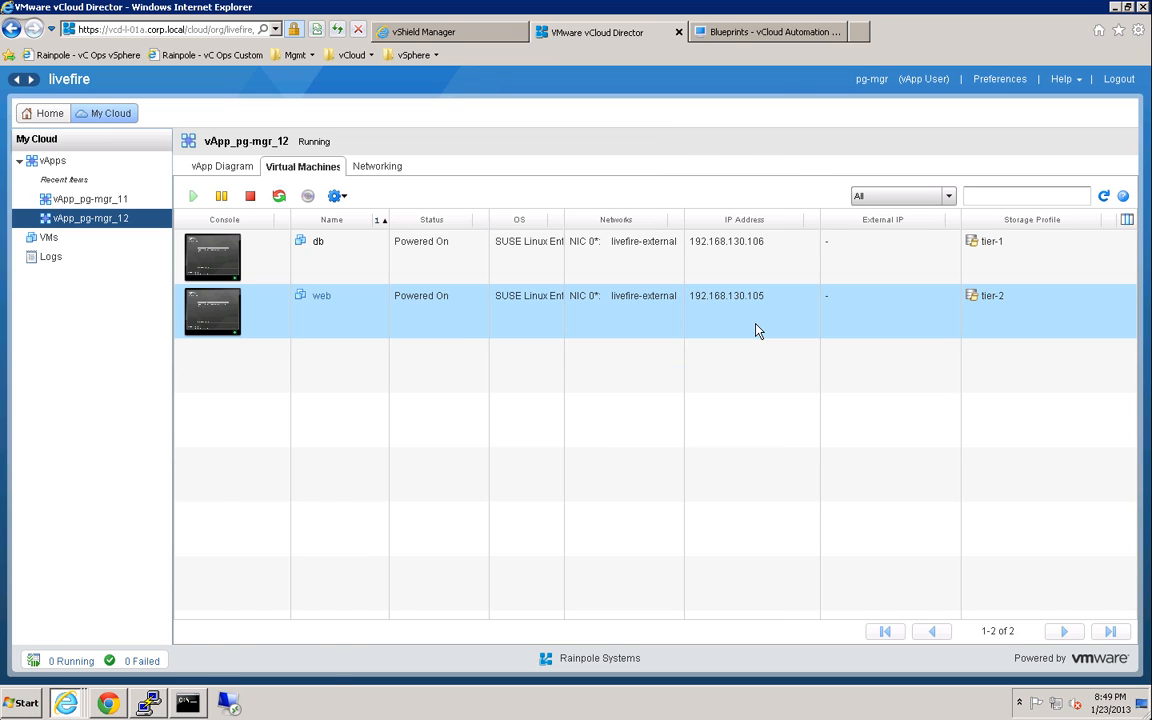
Open the web VM's console, fit it to the guest screen, and log in as root.
click(208, 318)
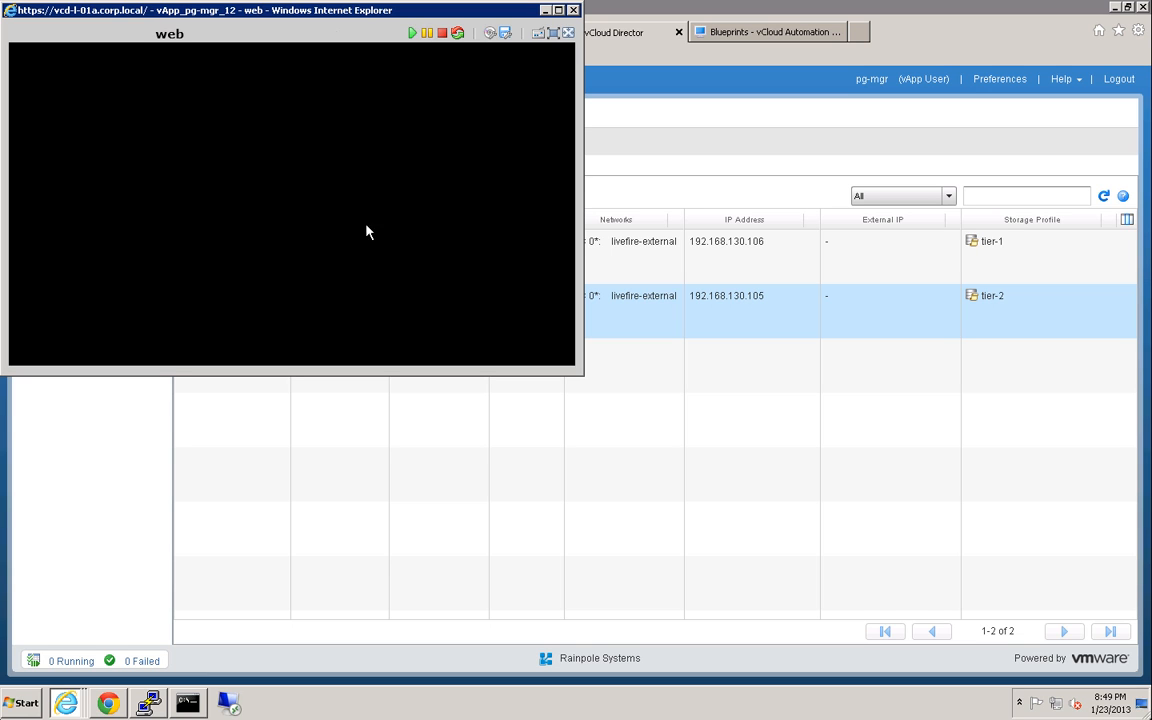
click(553, 33)
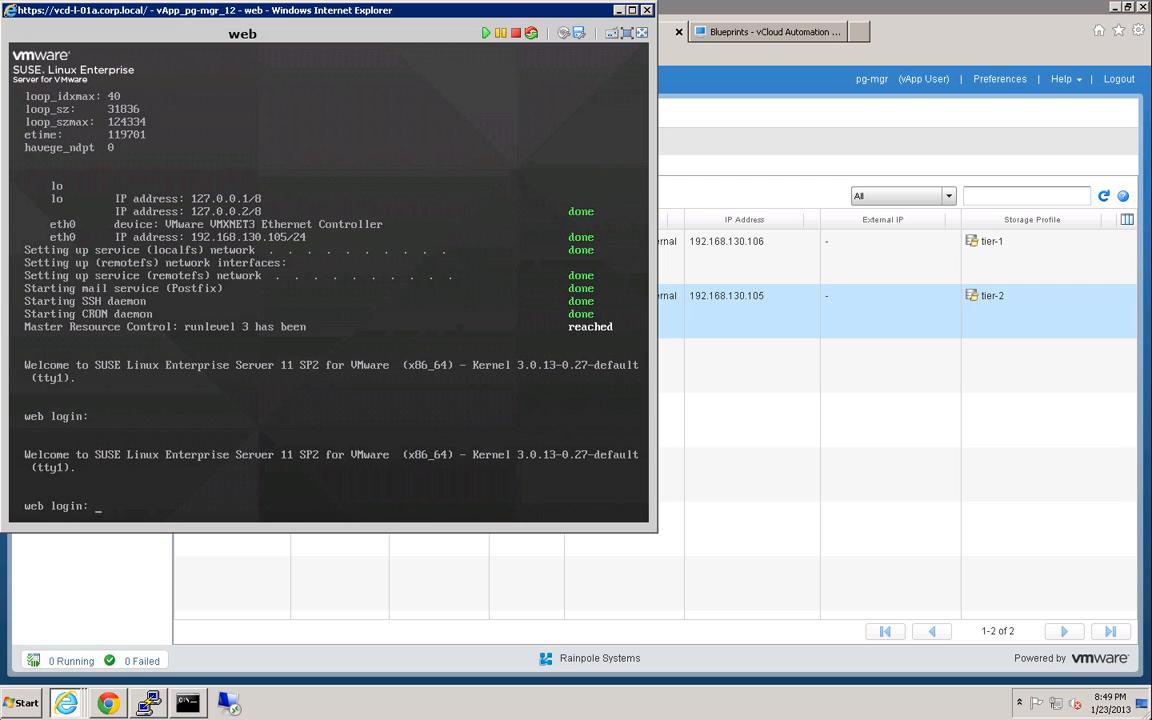
text(oot)
key(Return)
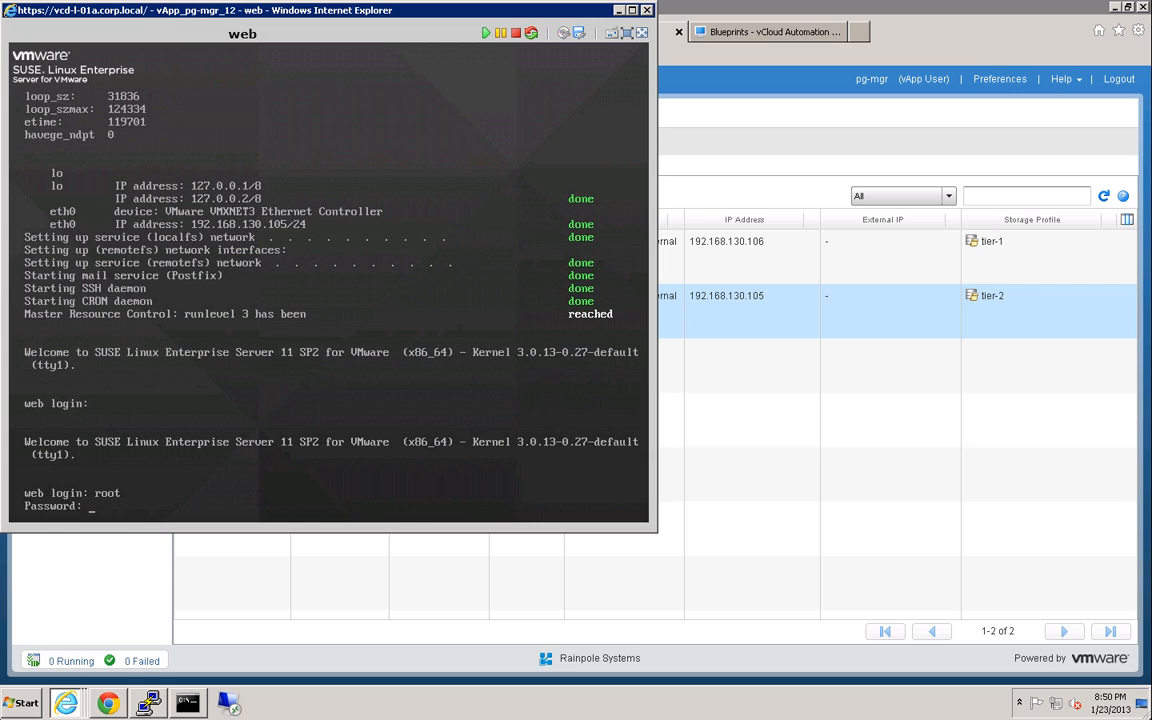
key(Return)
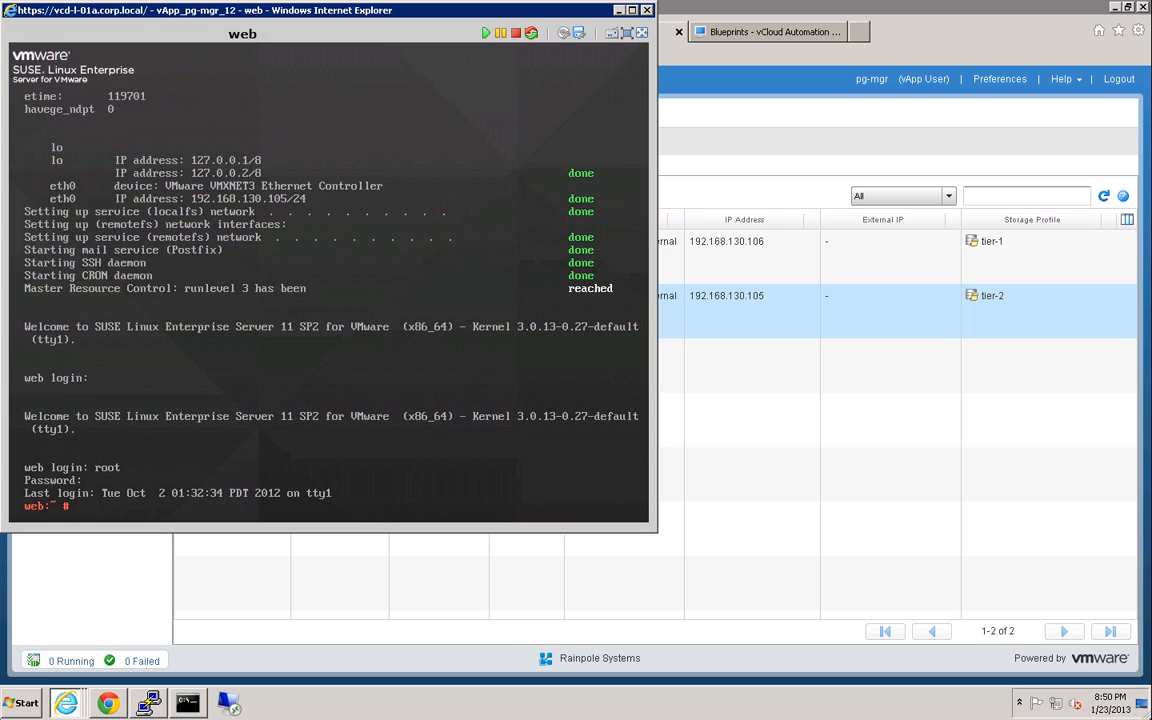
Ping the db VM at 192.168.130.106 from the web VM and stop after no replies.
text(pig)
key(BackSpace)
key(BackSpace)
text(n g 192.168.130.106)
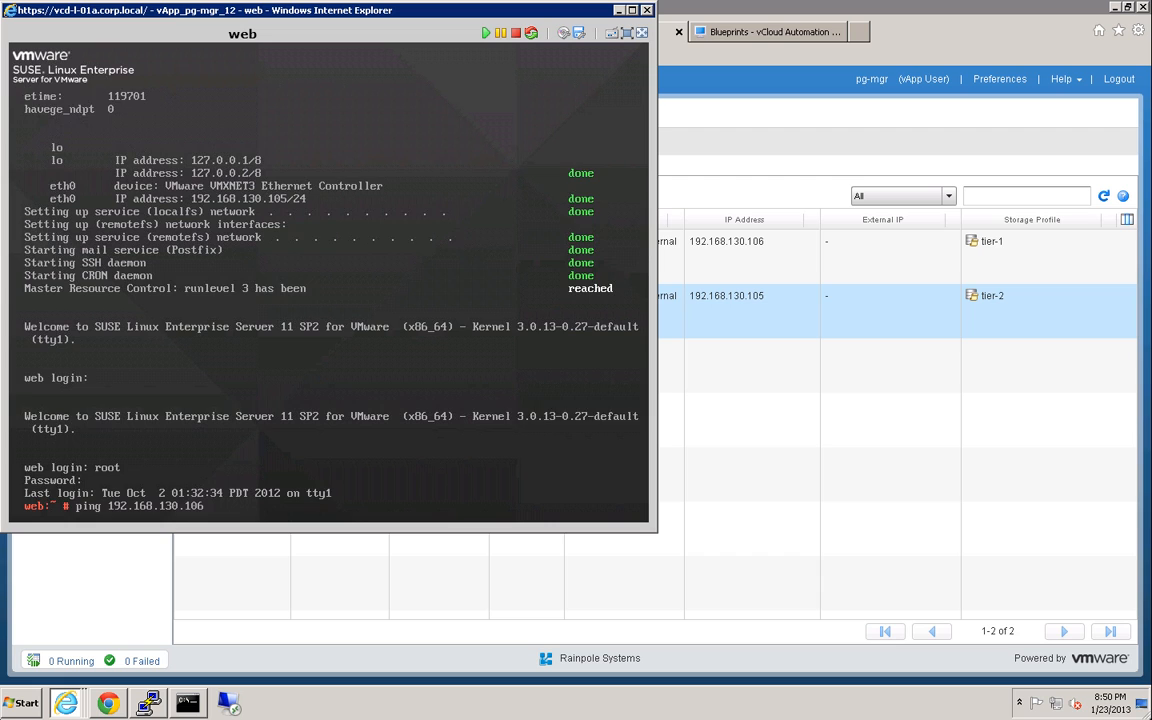
key(Return)
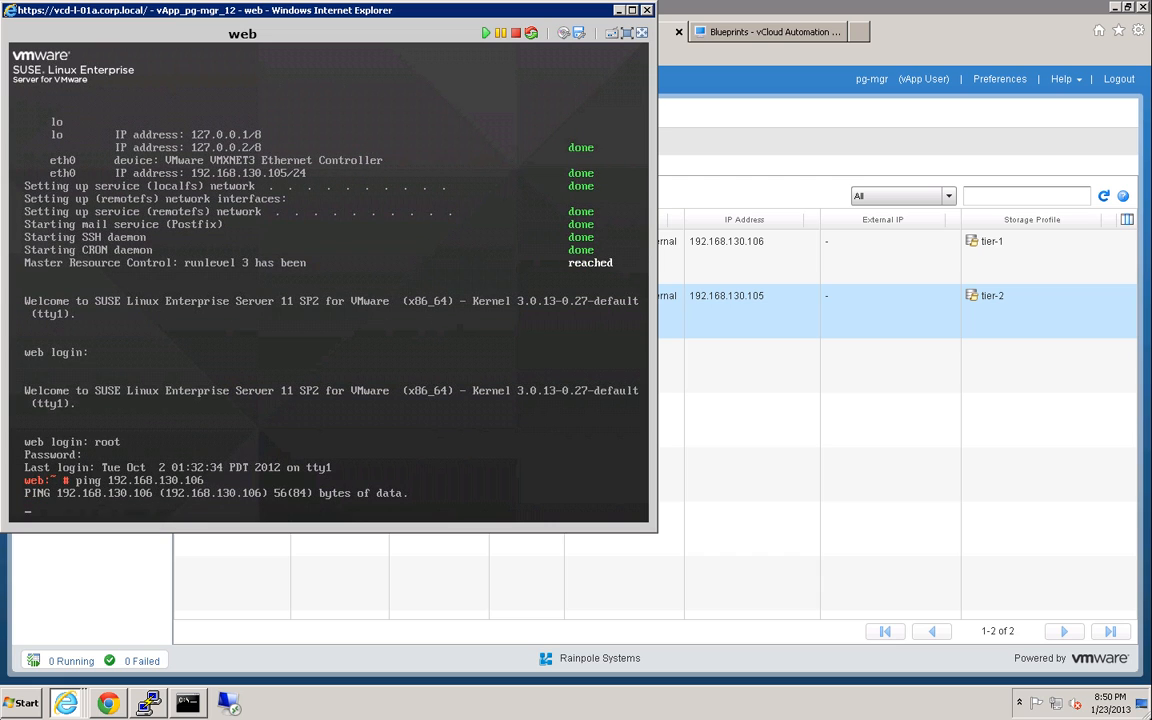
key(ctrl+c)
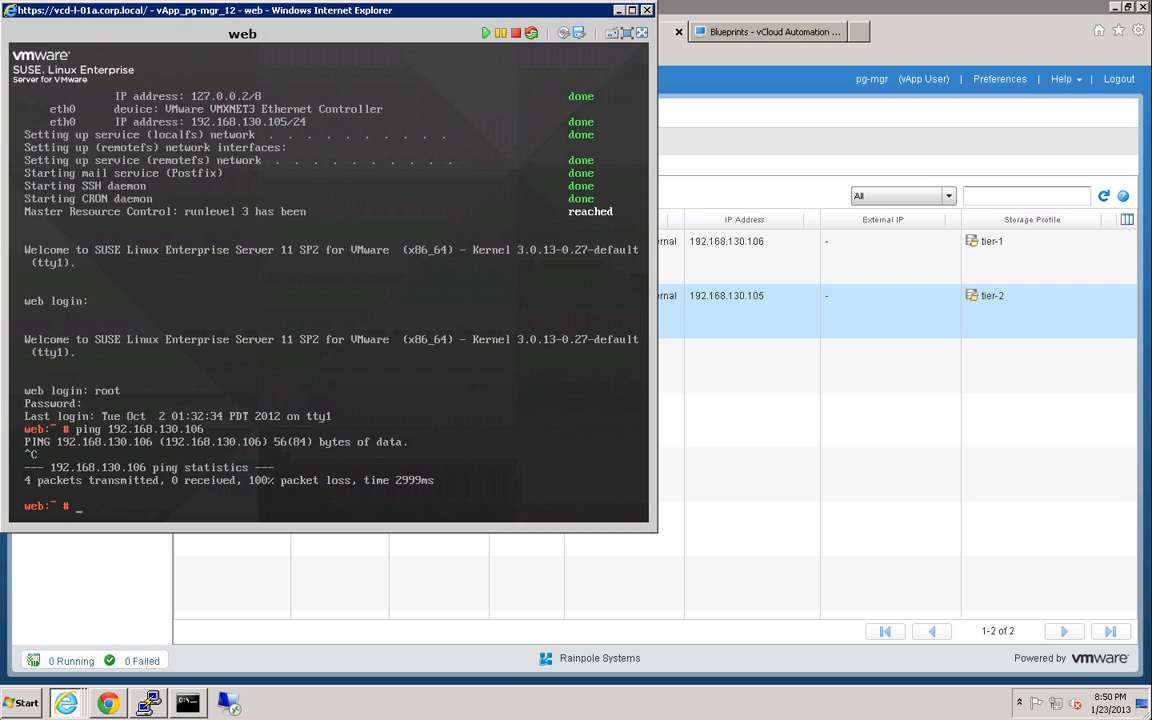
SSH as root to 192.168.130.106, accept the host key, and log in with the password.
text(ssh root@192.168.130.106)
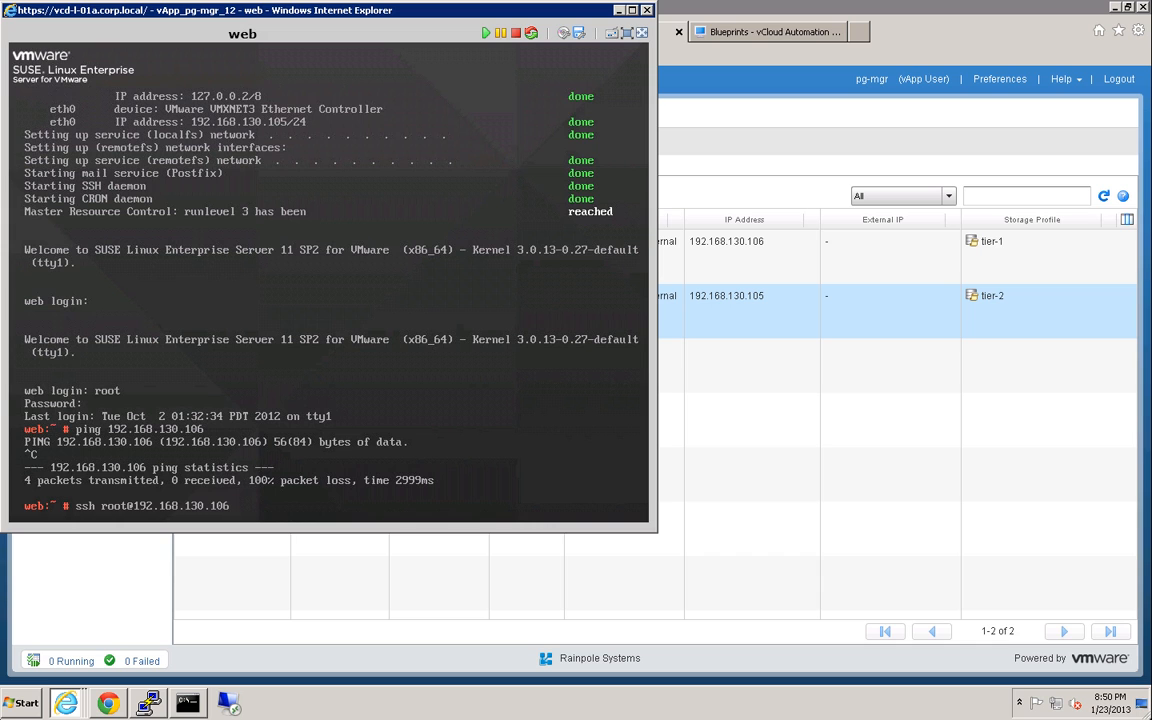
key(Return)
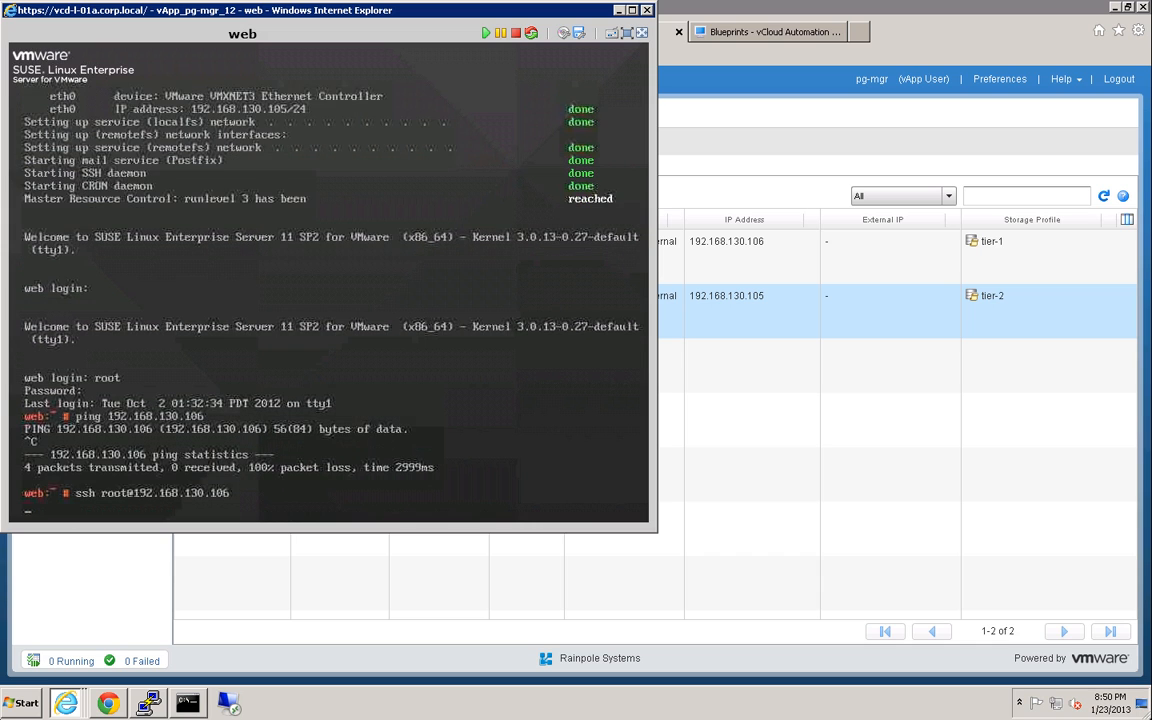
text(yes)
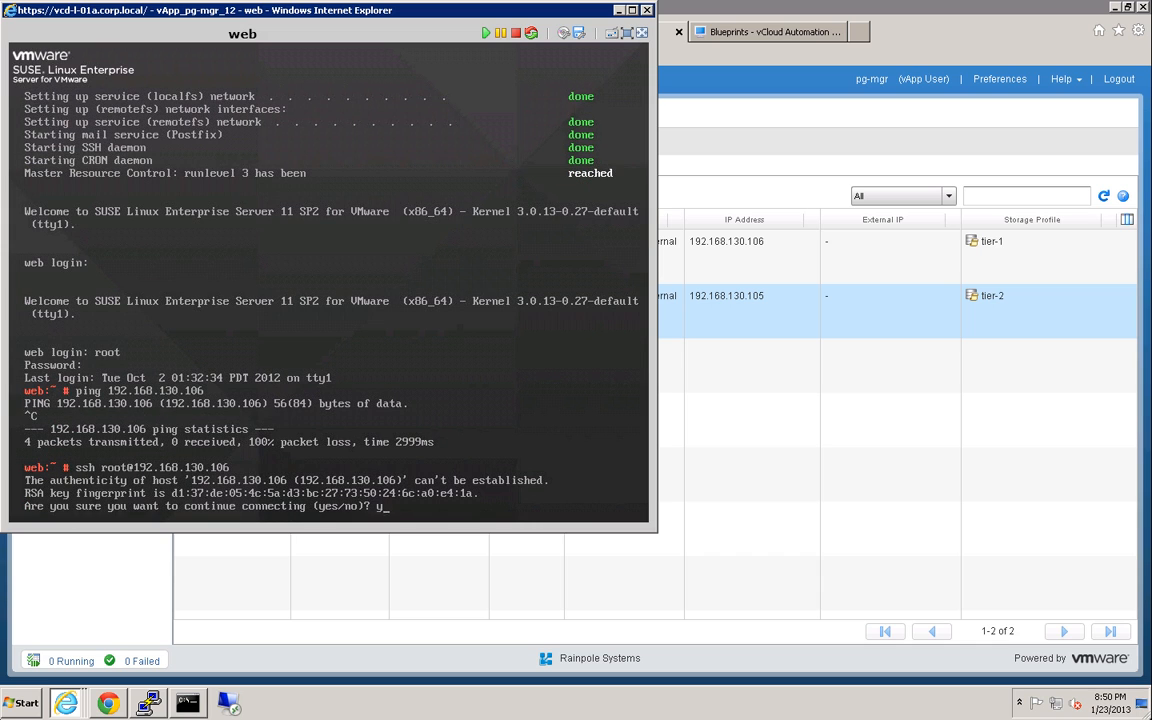
key(Return)
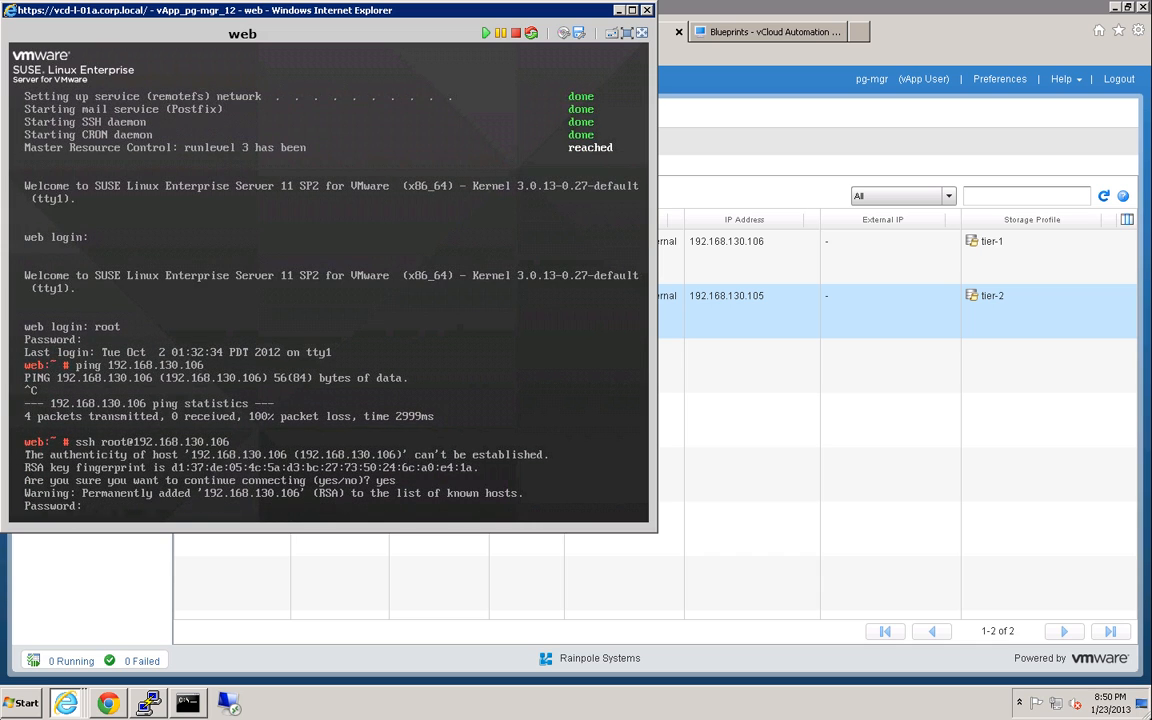
key(Return)
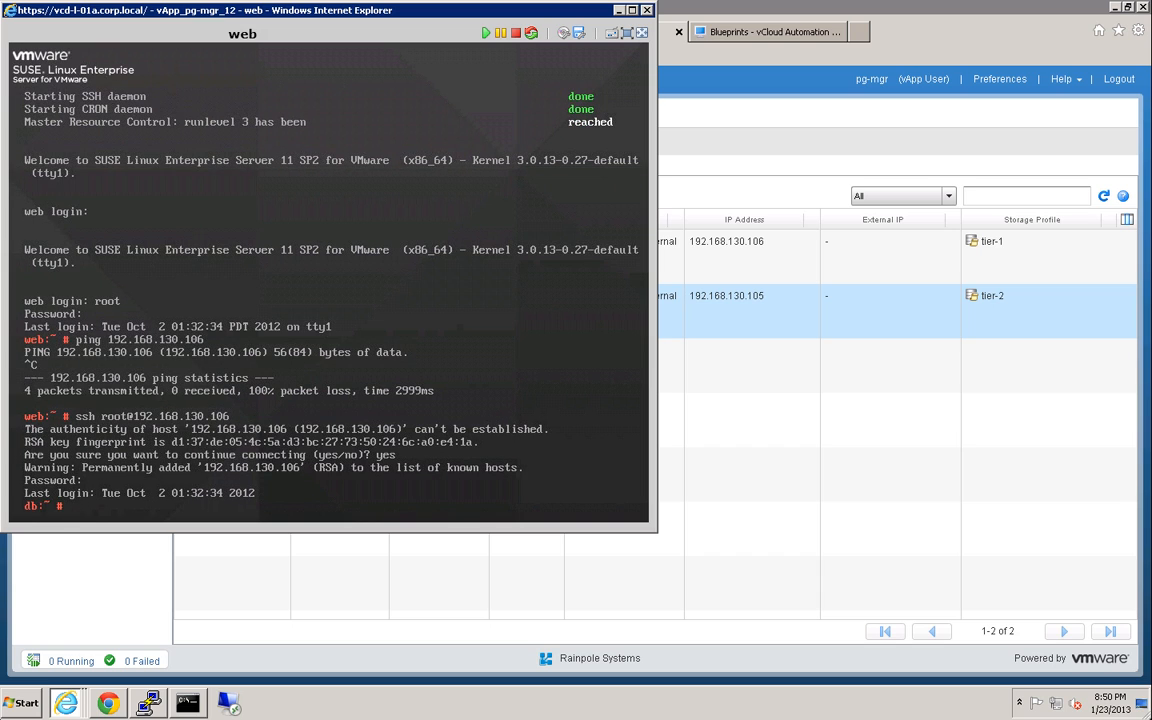
click(652, 18)
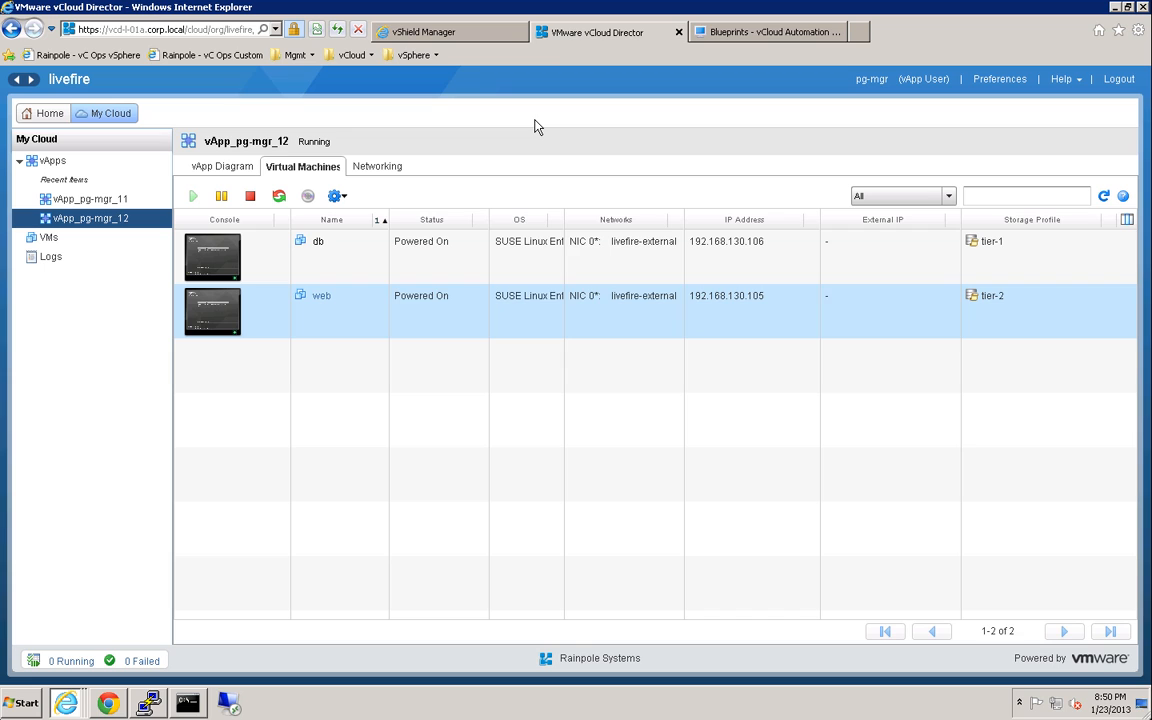
Stop vApp_pg-mgr_12 from the home page and refresh to see its vCNS policy being removed.
click(46, 116)
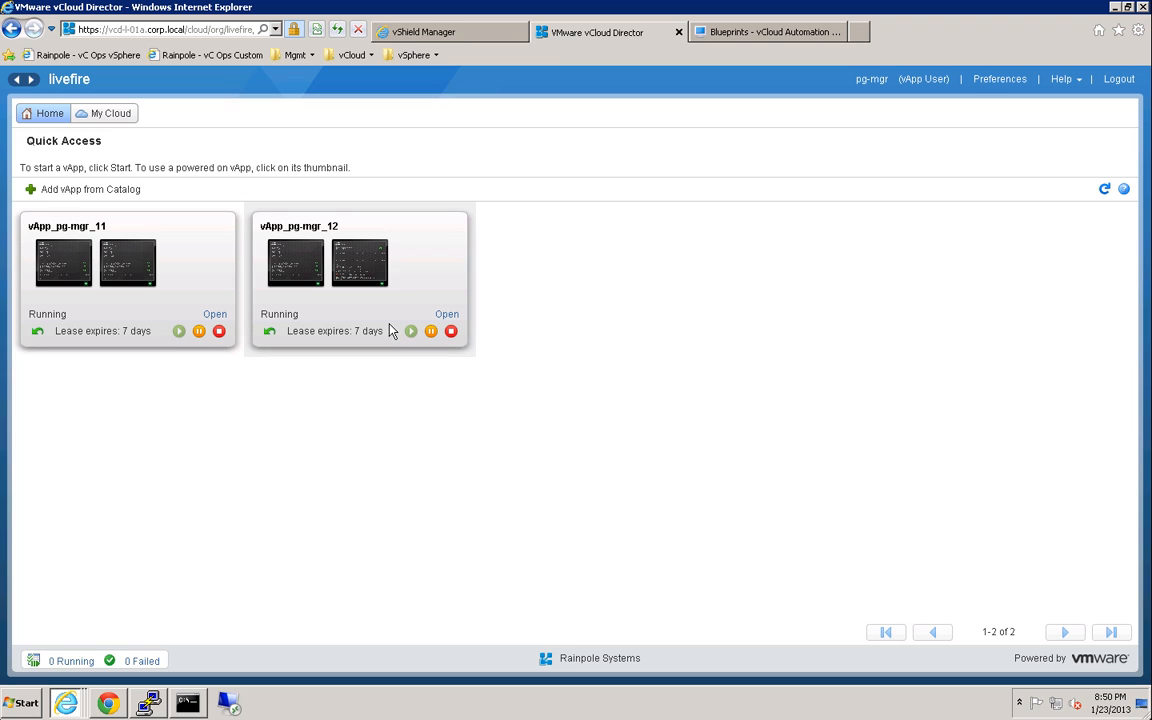
click(451, 331)
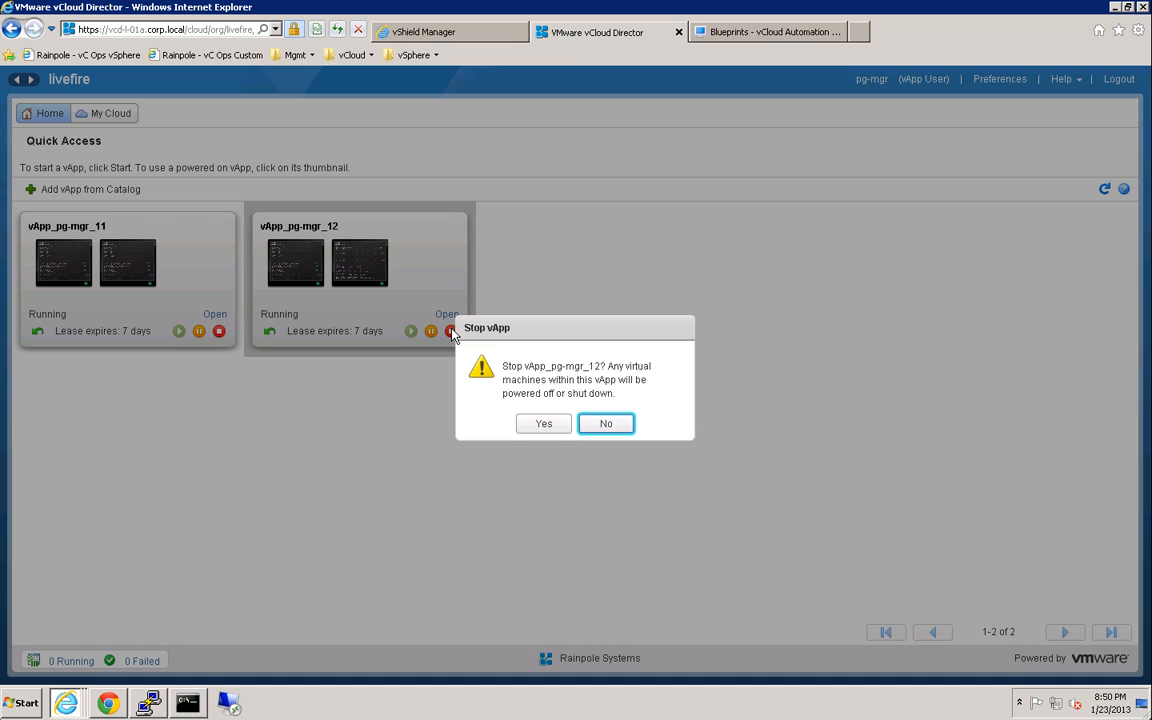
click(541, 428)
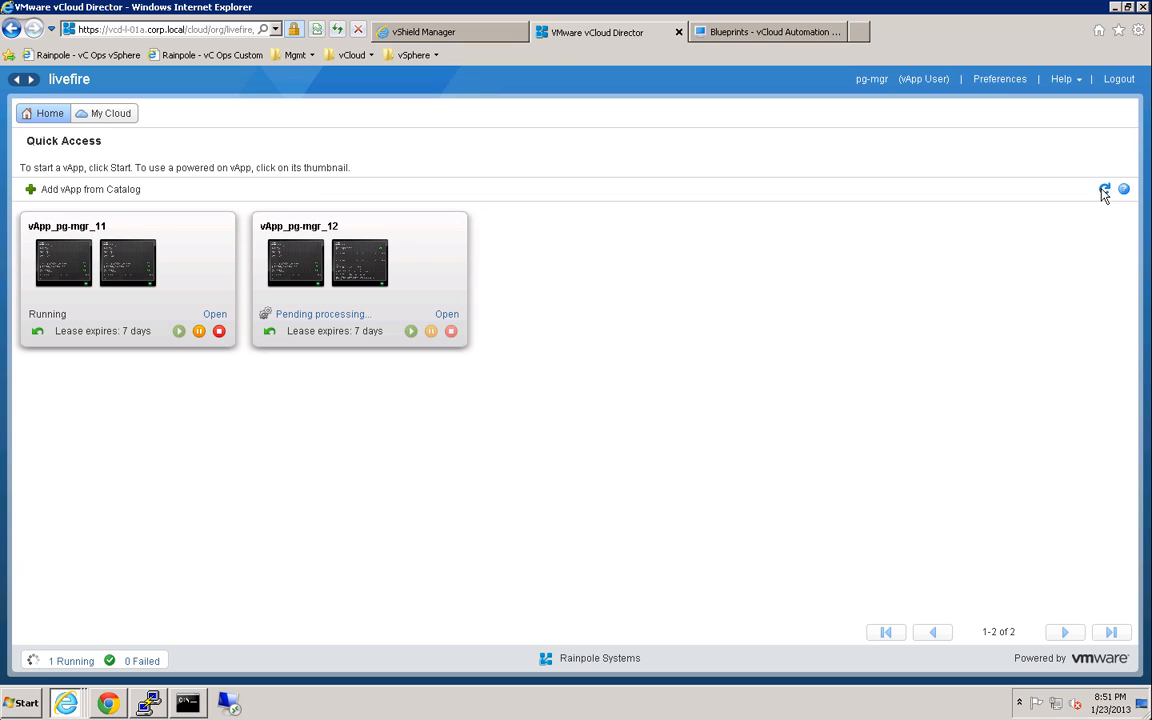
click(1104, 191)
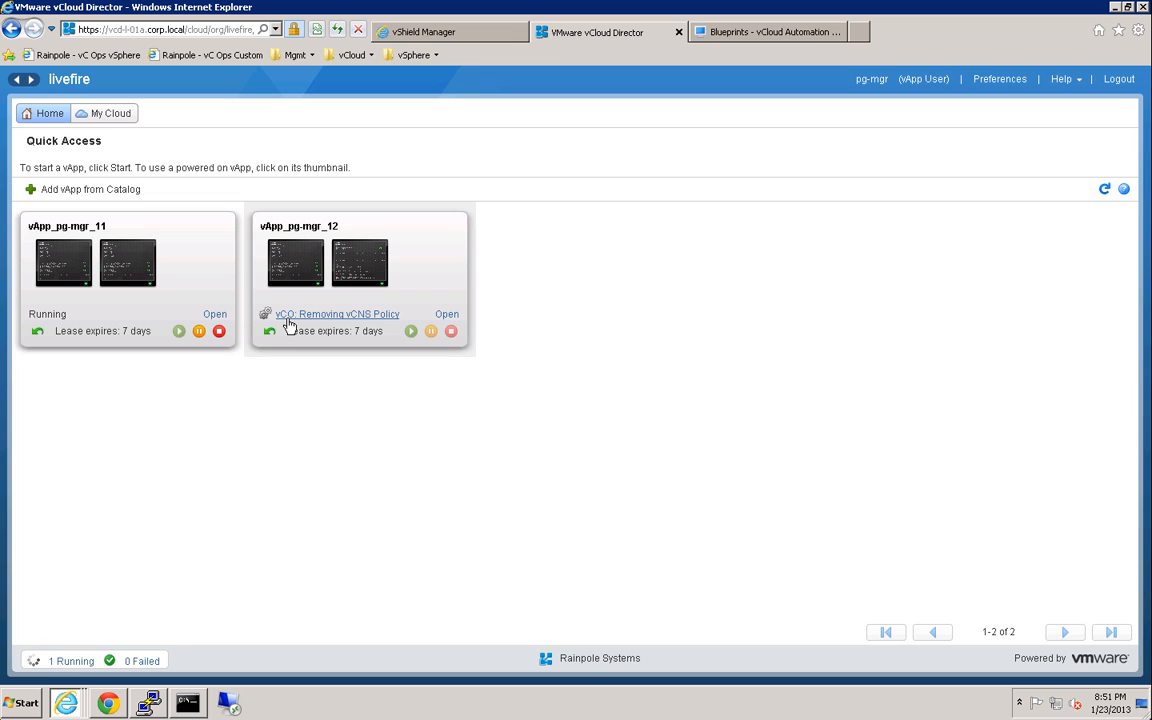
Inspect the db security group's empty membership under vShield Manager's Grouping, then return to vCloud Director.
click(470, 32)
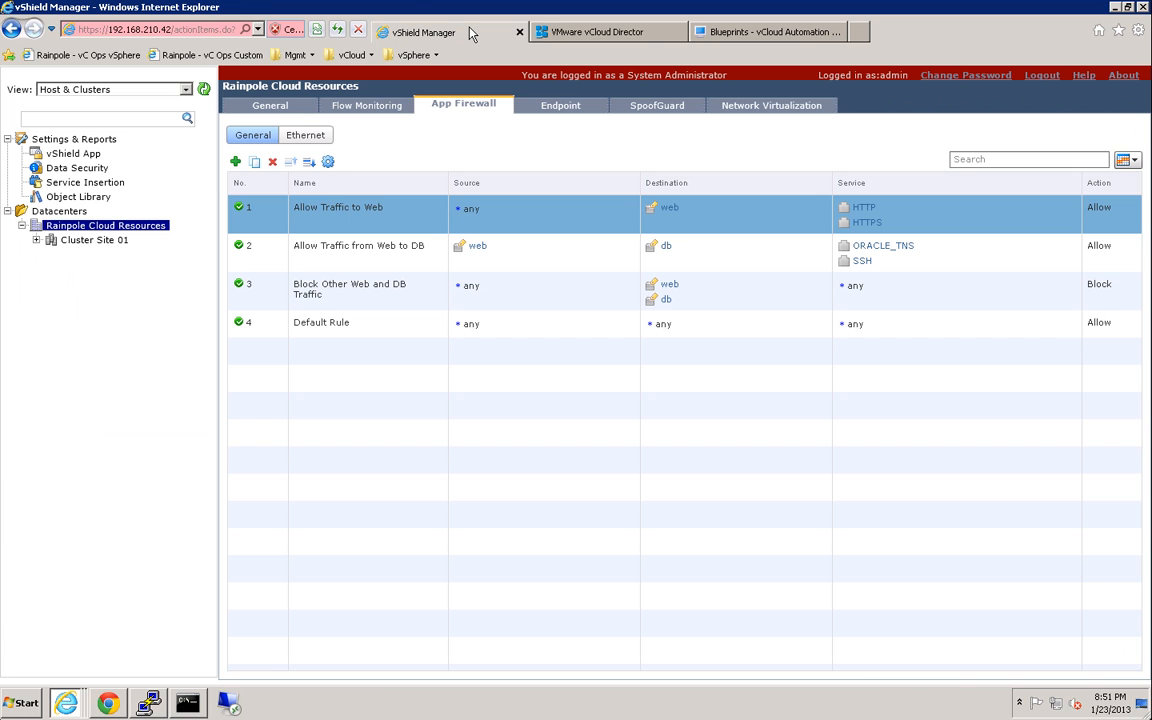
click(279, 110)
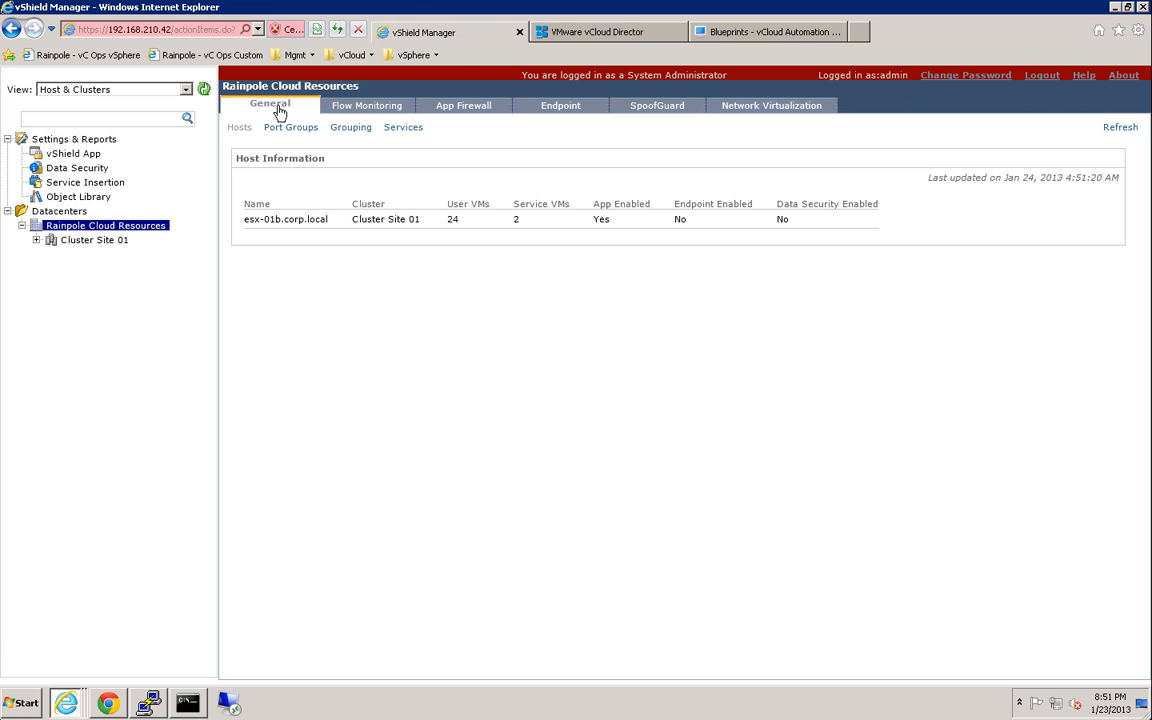
click(351, 132)
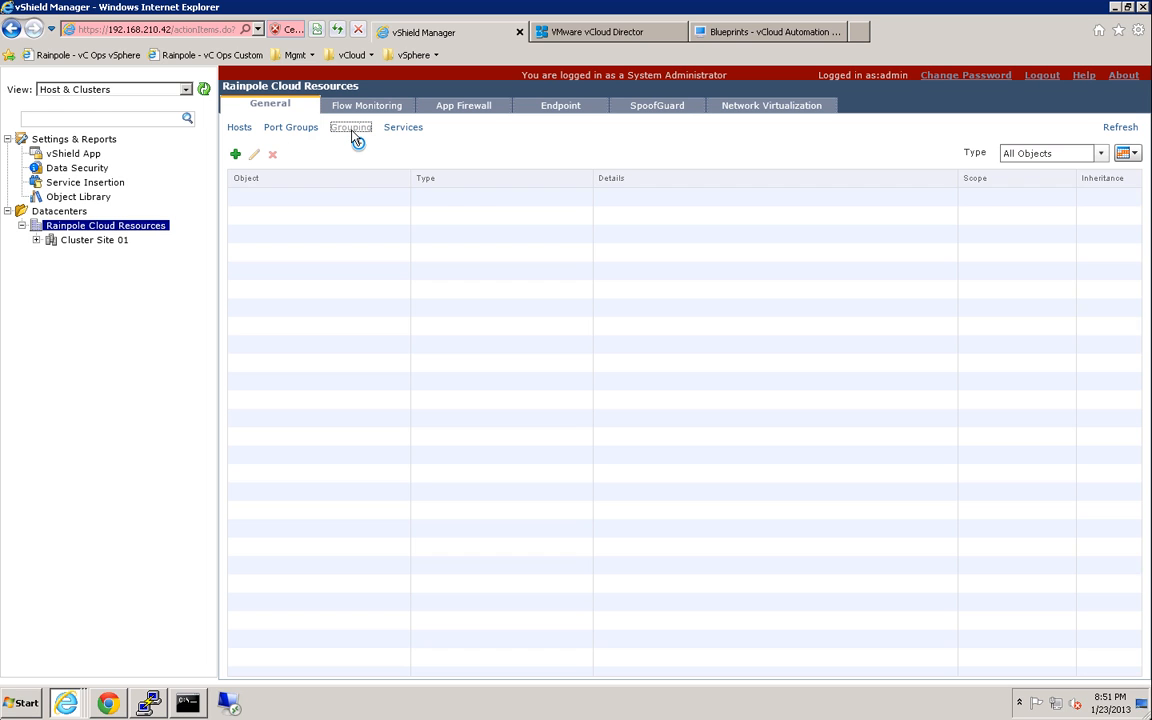
click(660, 203)
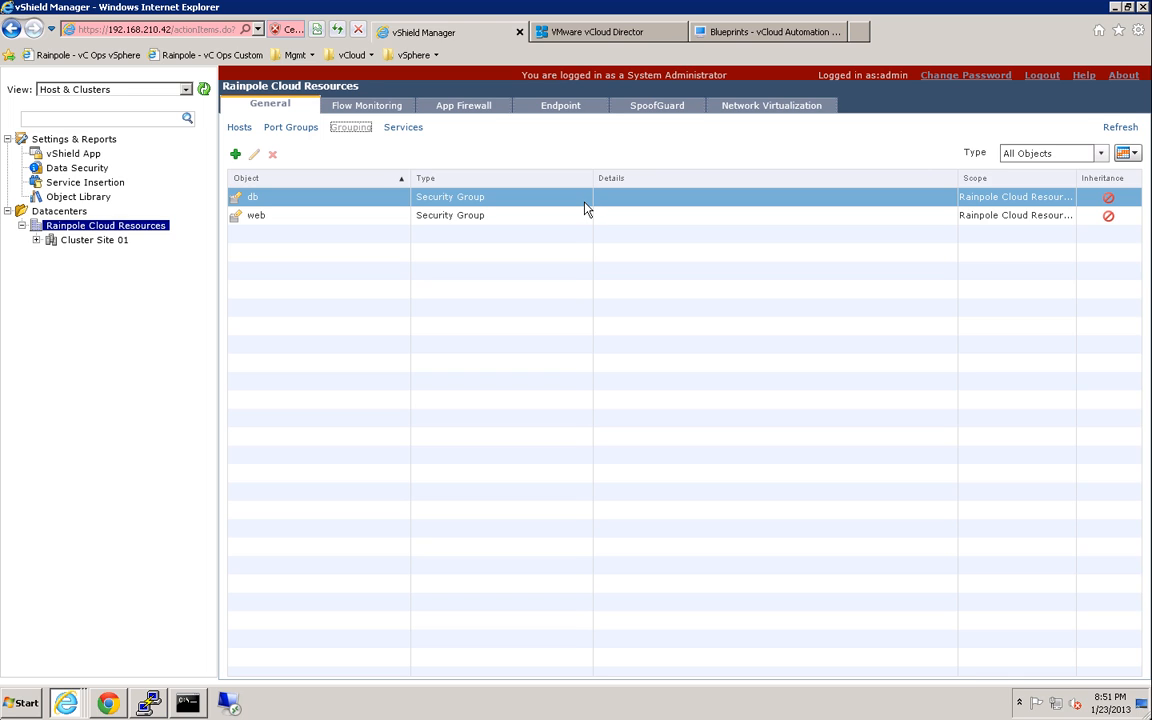
click(630, 45)
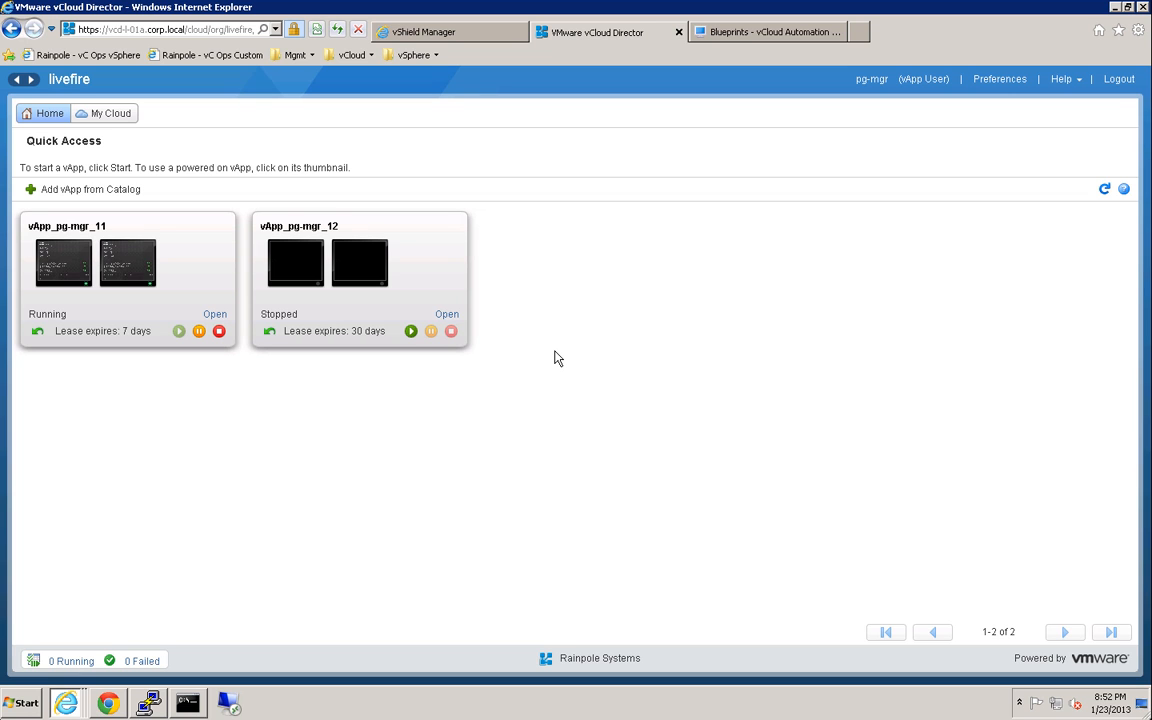
Confirm vApp_pg-mgr_12 shows Stopped and switch to the vCloud Automation Center Dashboard.
click(108, 703)
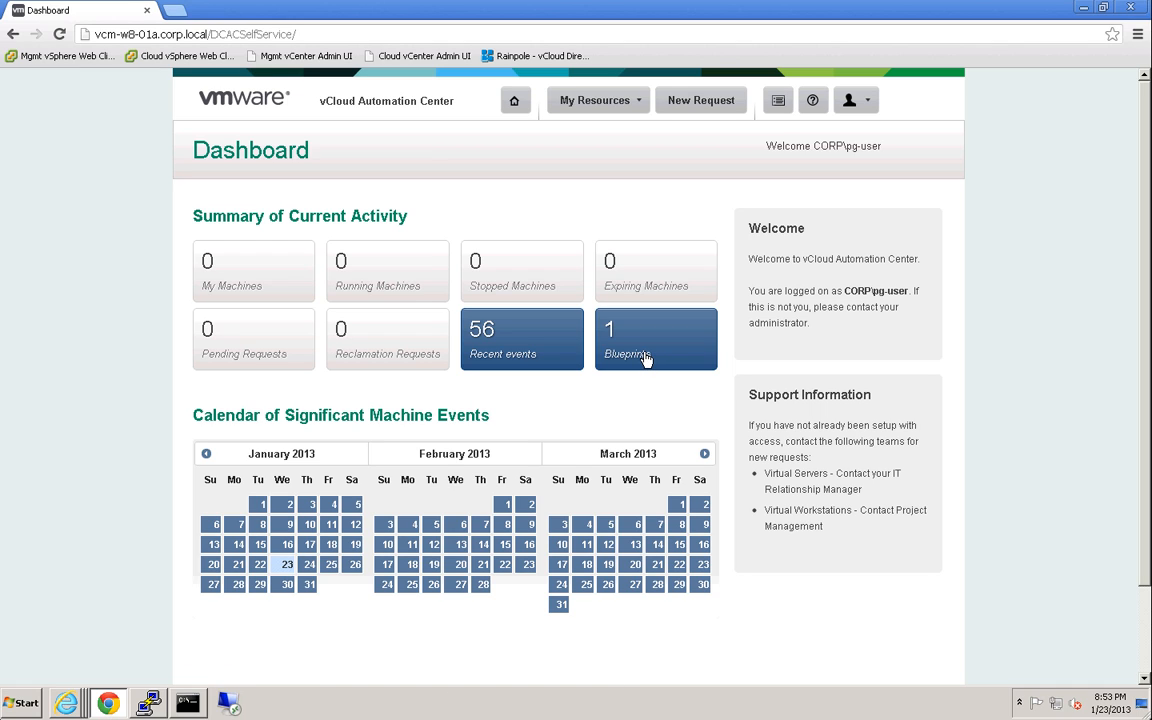
Submit a 2-tier blueprint request with description 'new application' and reason 'QA testing'.
click(690, 100)
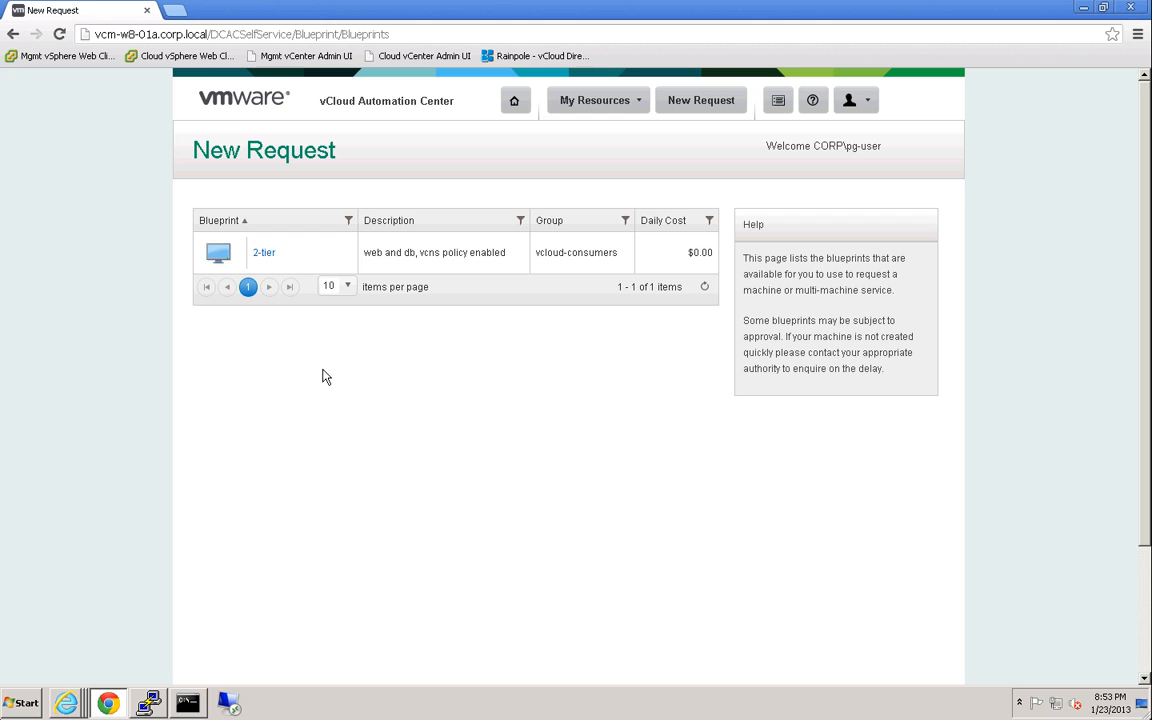
click(264, 254)
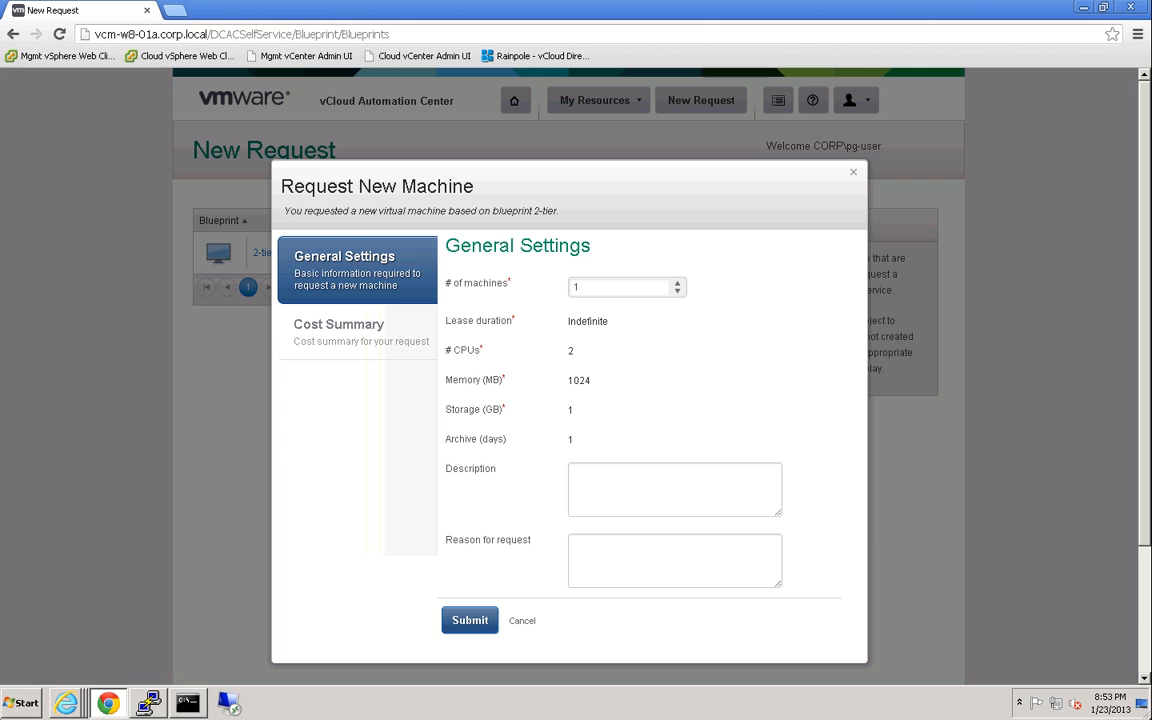
click(625, 495)
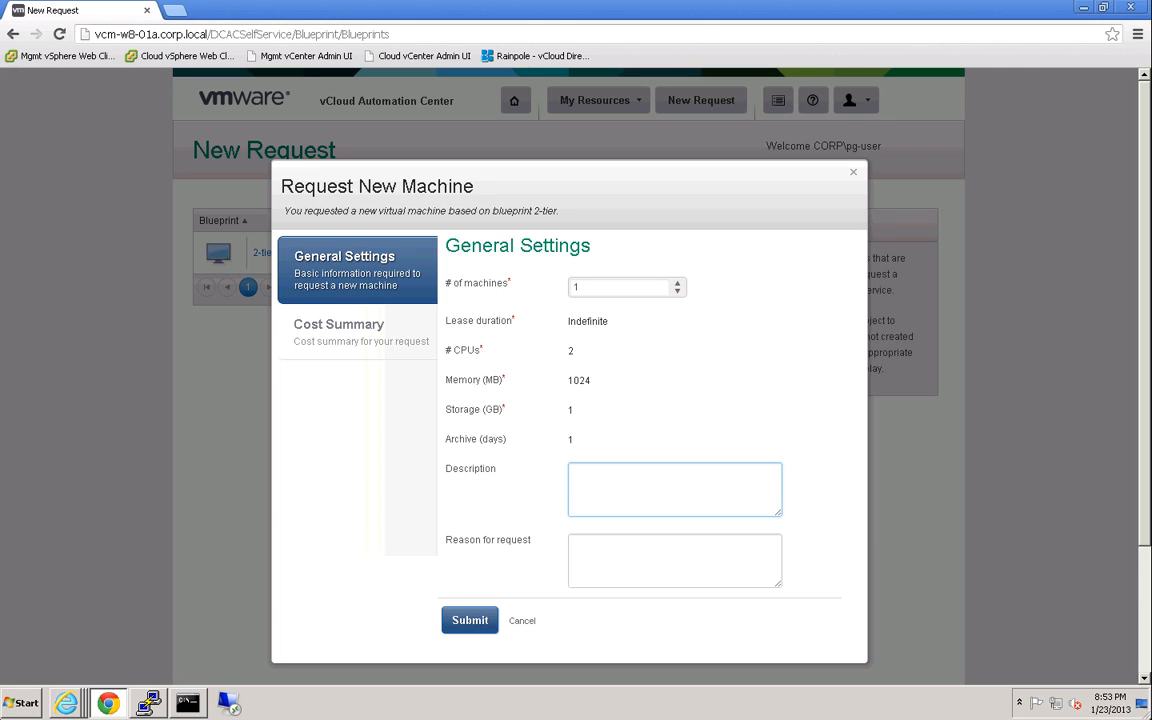
text(new applia)
text(tion)
key(BackSpace)
key(BackSpace)
key(BackSpace)
key(BackSpace)
text(cation)
key(Tab)
text(QA testing)
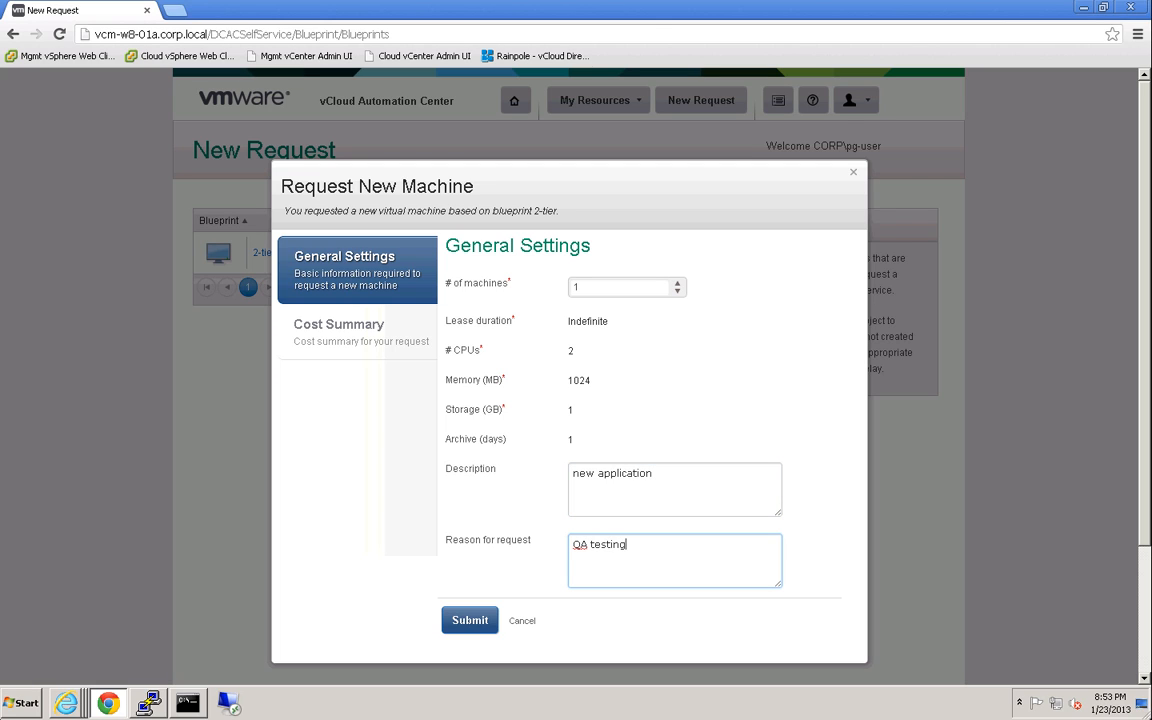
click(487, 623)
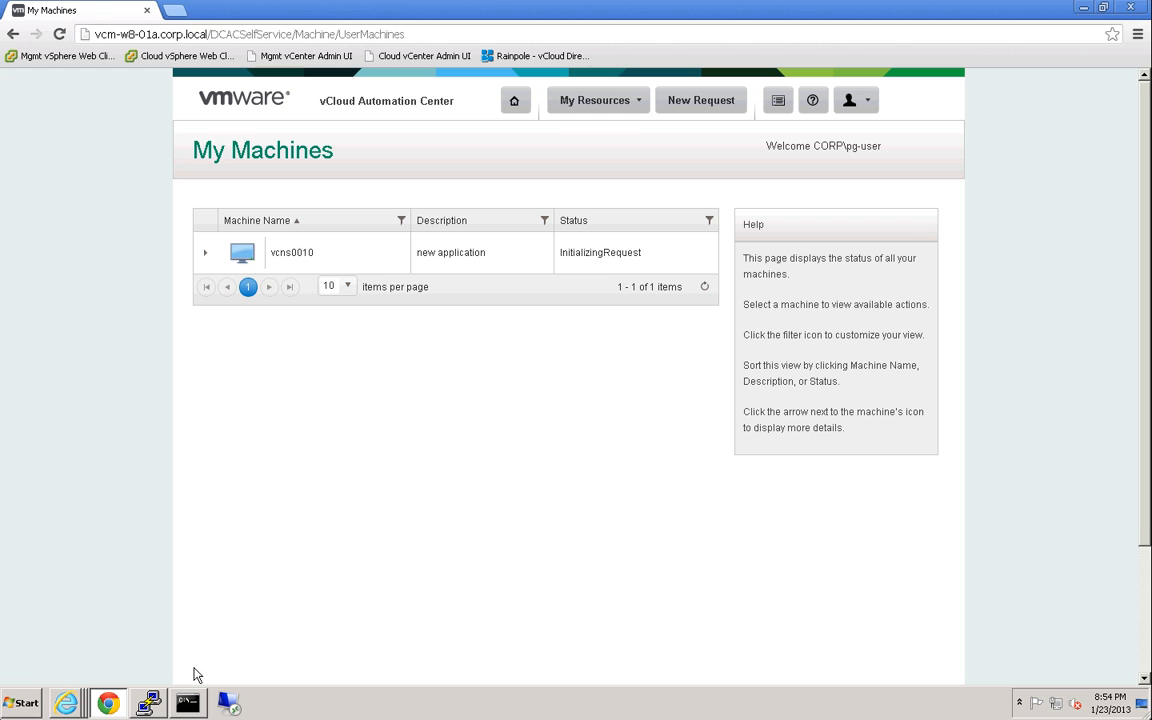
Switch to the 'Blueprints - vCloud Automation Center' Internet Explorer window.
click(66, 704)
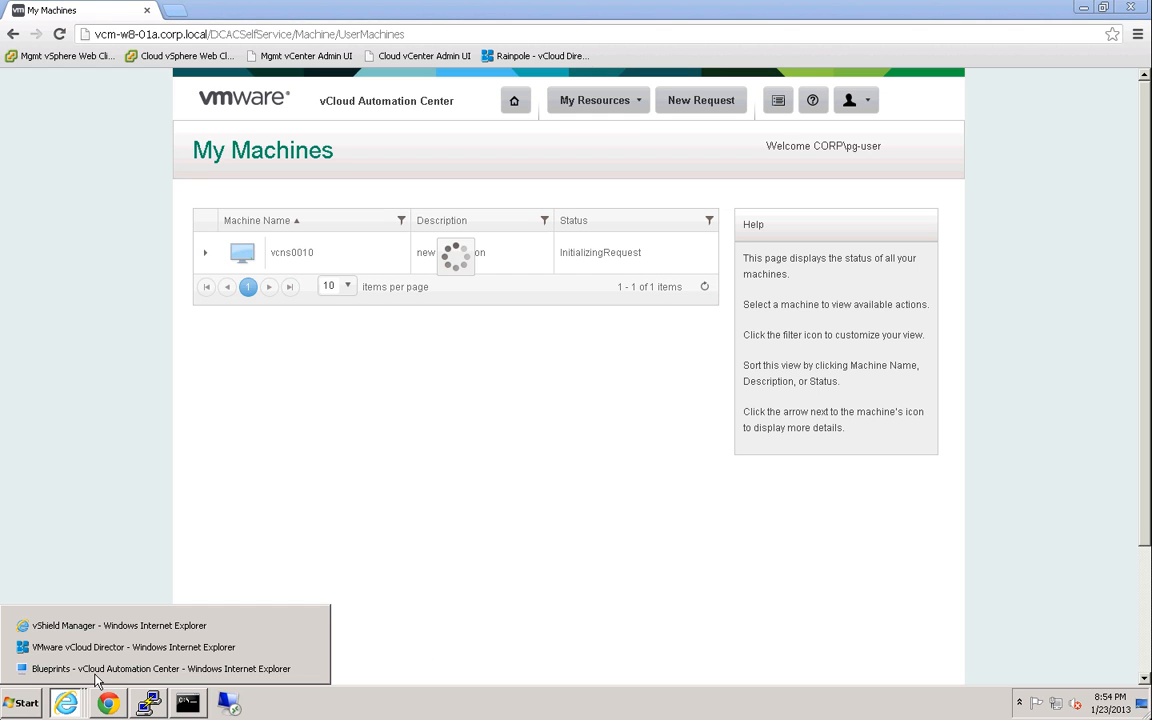
click(95, 669)
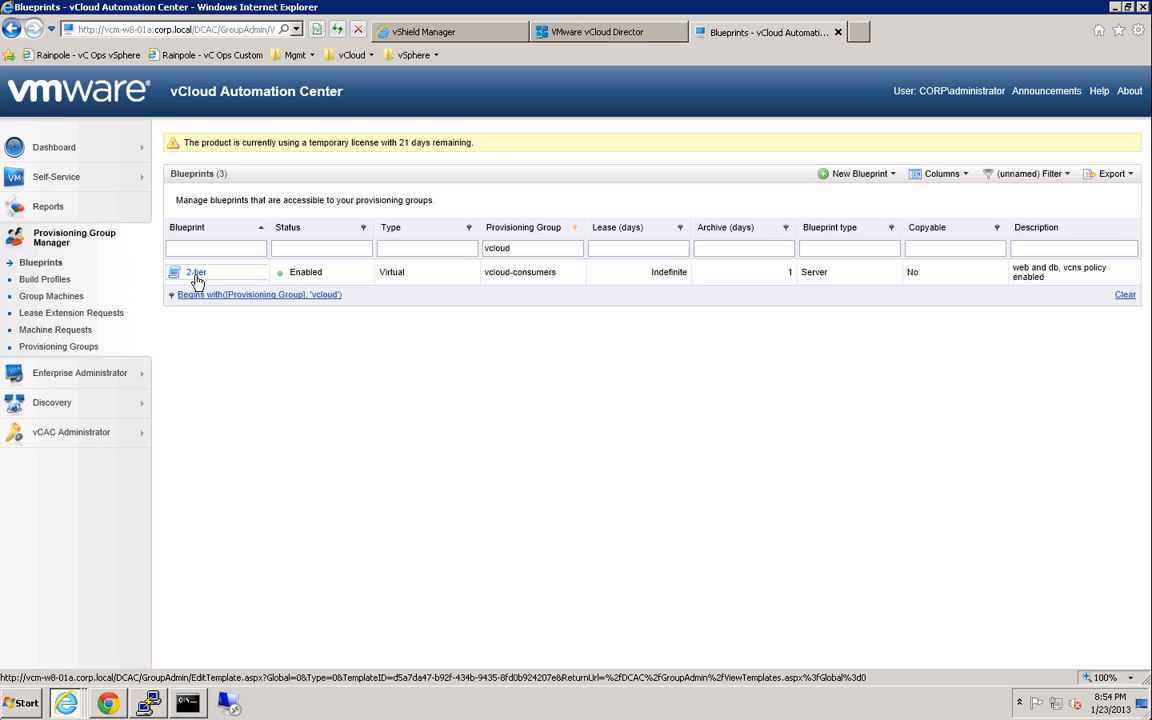
Edit the 2-tier blueprint and check its Build Information and Properties, with the vcns build profile attached.
mouse_move(195, 279)
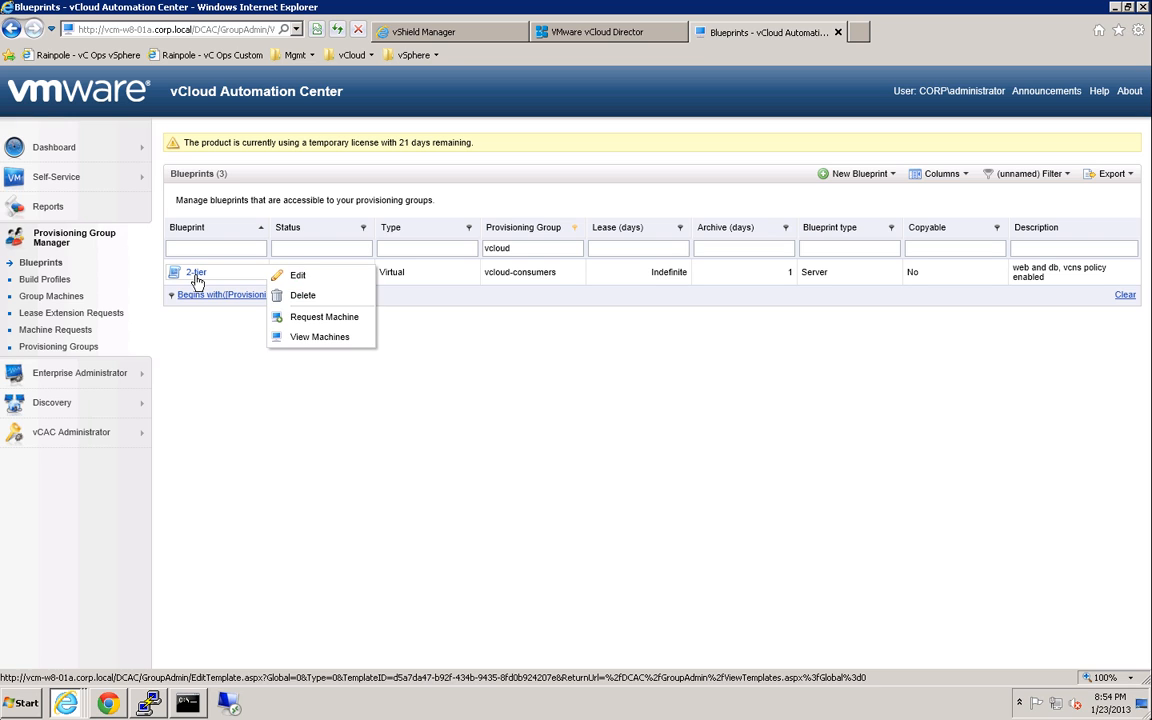
click(301, 275)
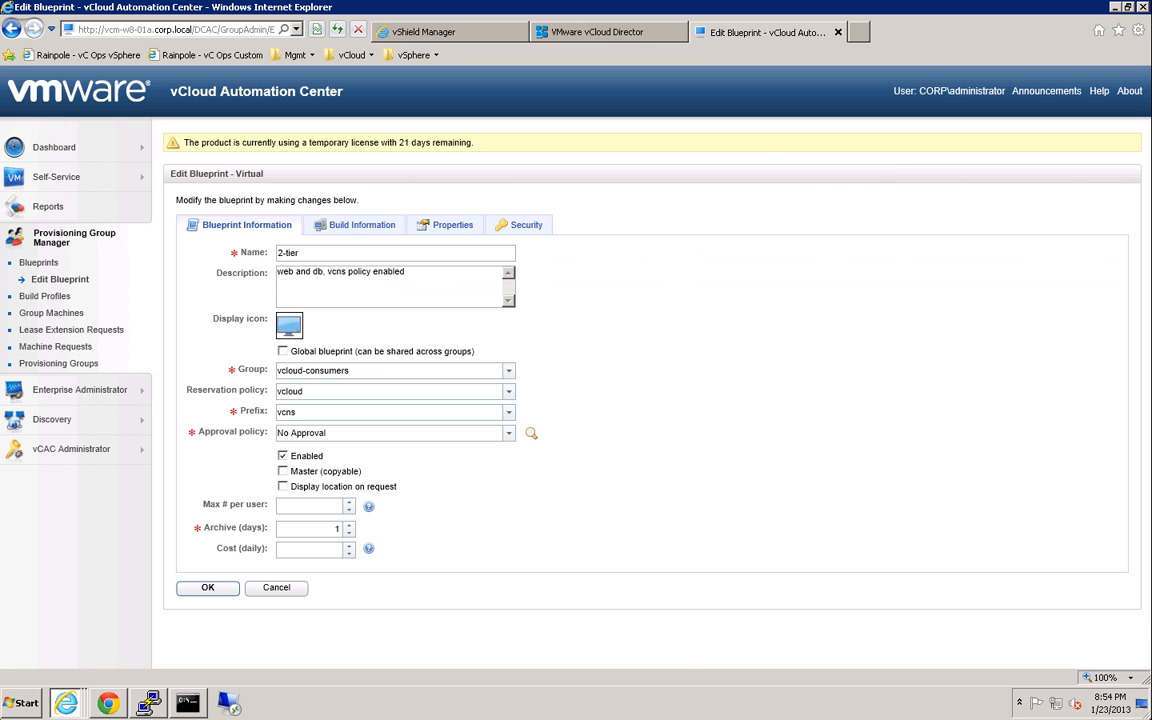
click(356, 226)
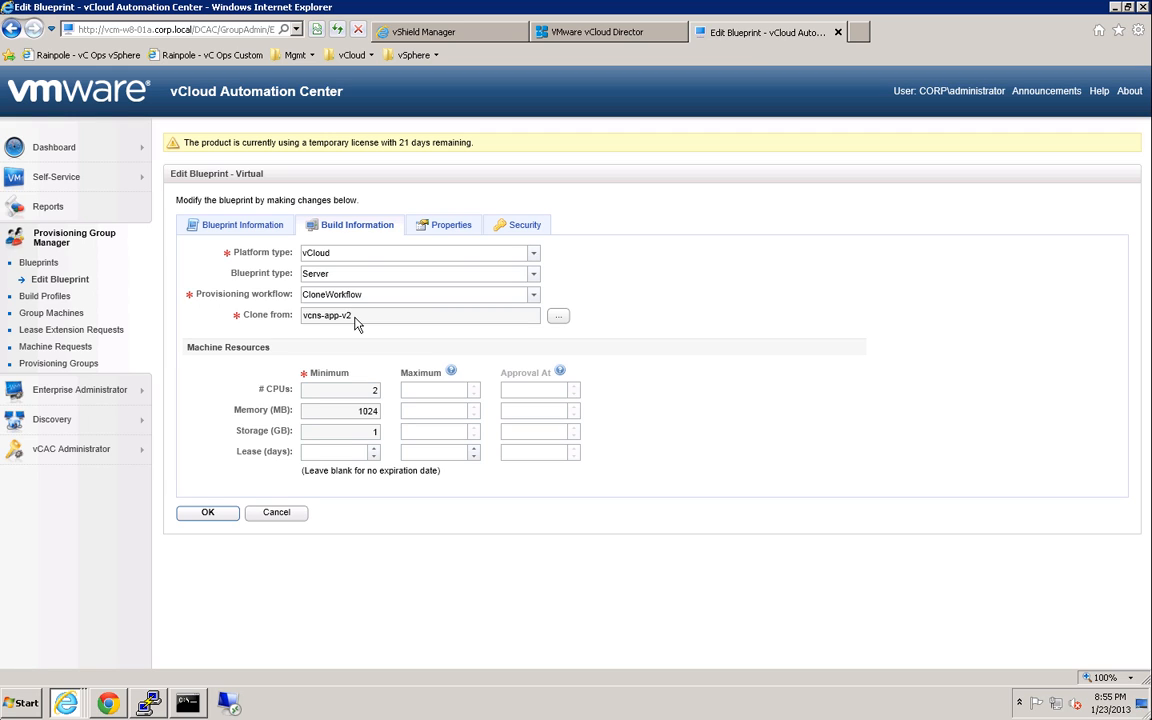
click(450, 226)
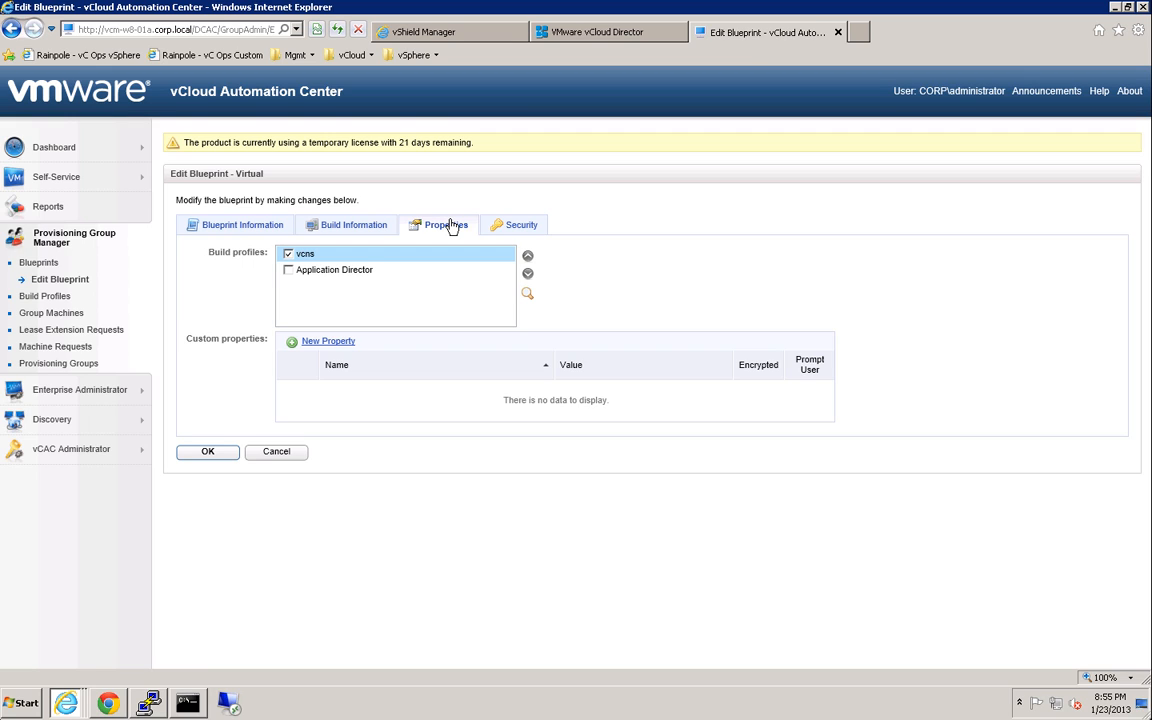
View the vcns build profile's custom properties, including vcns.app.policy.apply set to true, then close them.
click(529, 297)
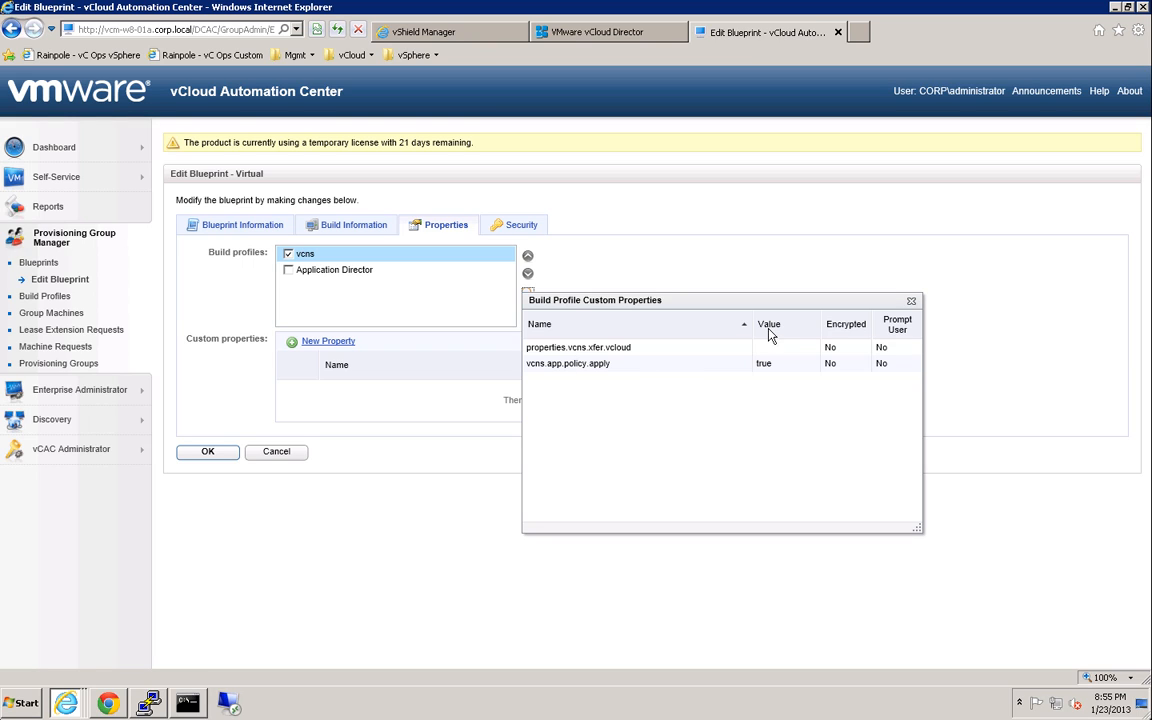
click(911, 302)
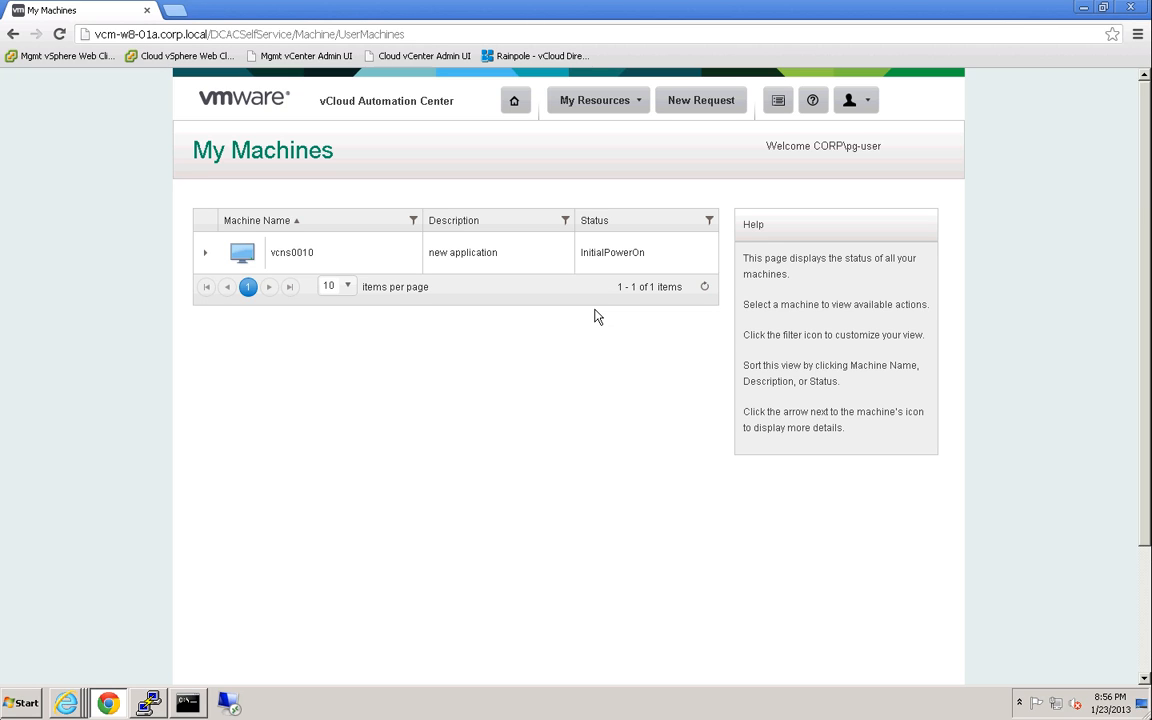
Bring vShield Manager's security groups to the front and refresh them to show vcns0011 and vcns0012.
click(66, 703)
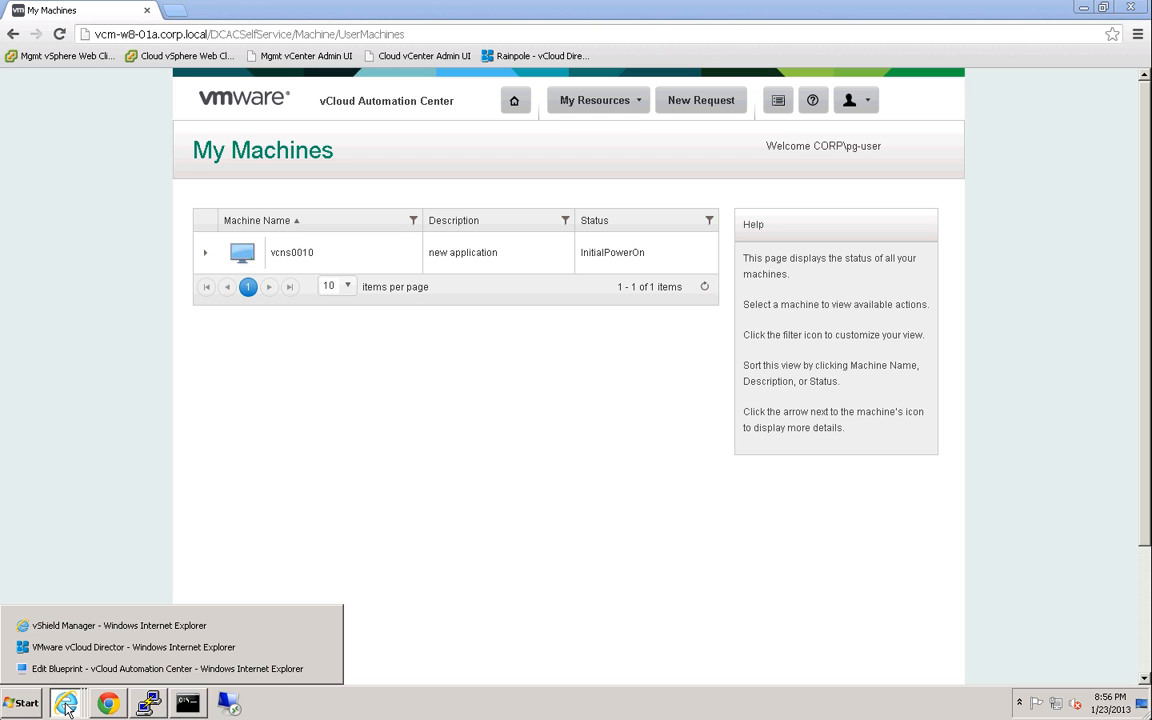
click(90, 626)
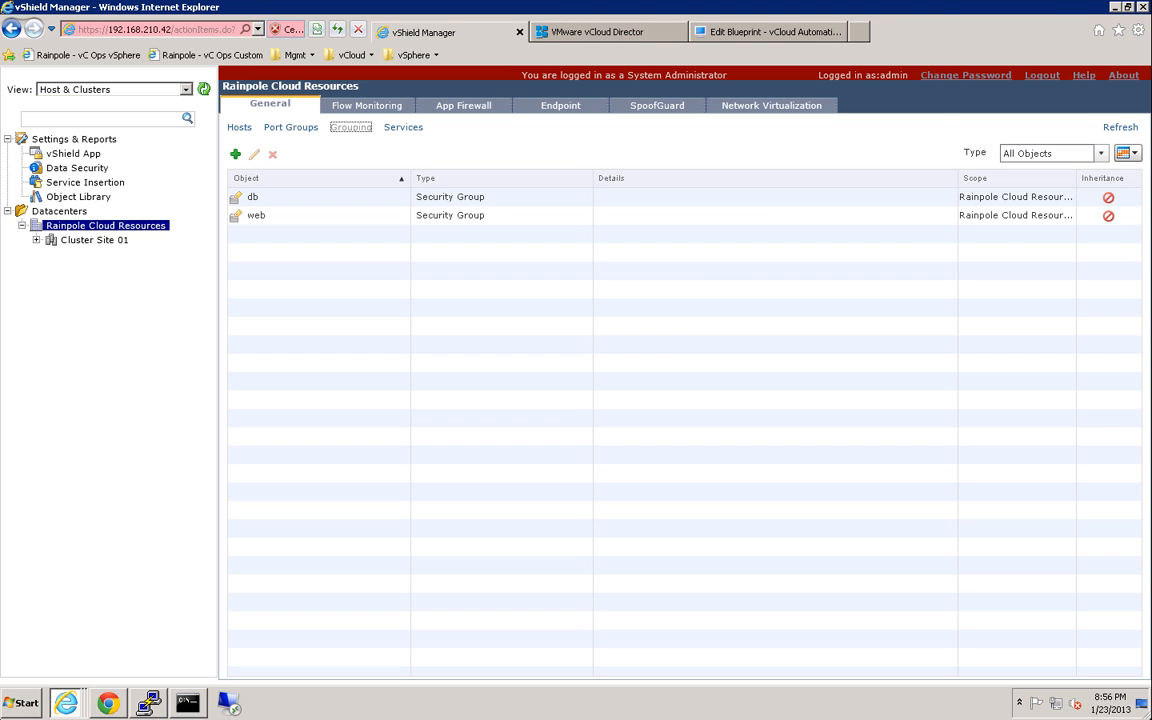
click(1116, 127)
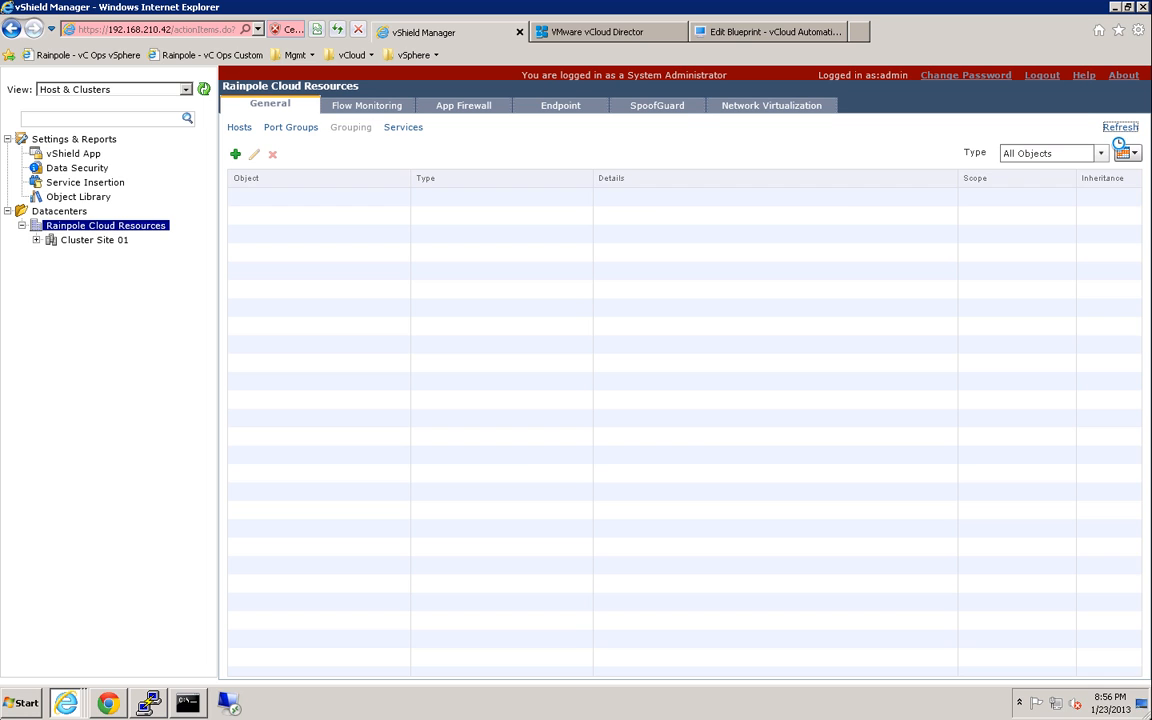